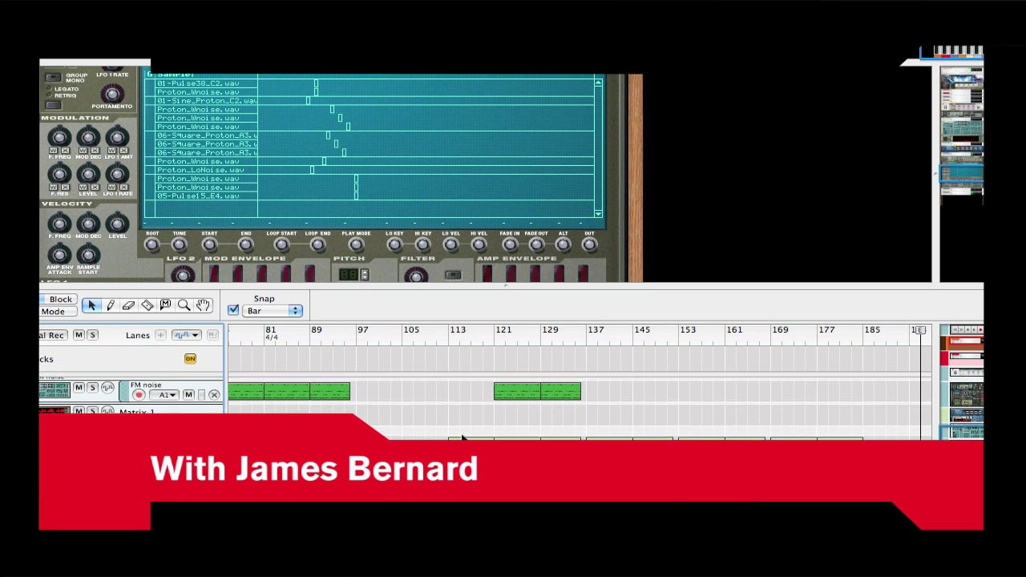
- Scroll up and down through the device rack
{"action": "scroll", "coordinate": [463, 438], "scroll_direction": "up", "scroll_amount": 3}
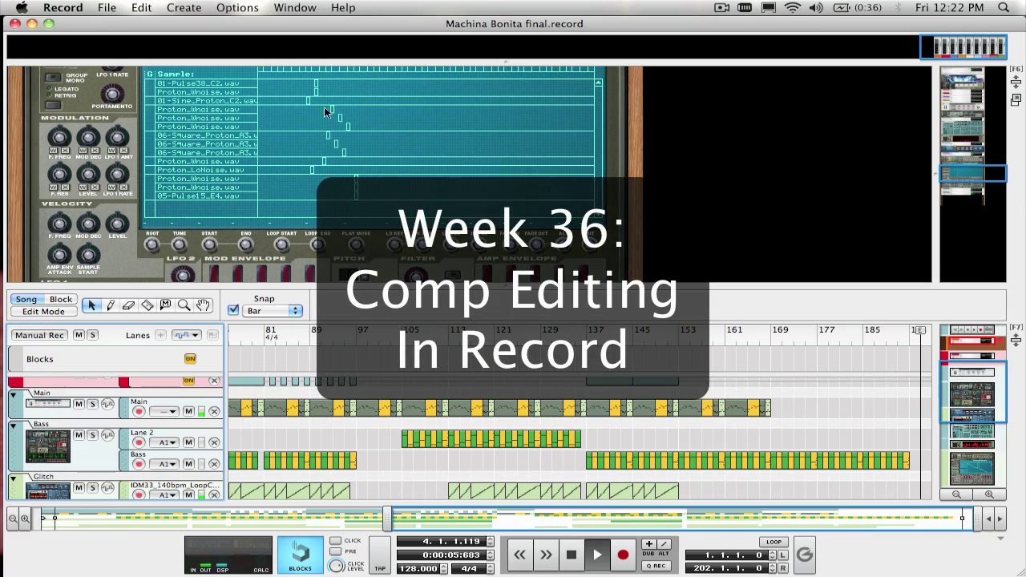
{"action": "scroll", "coordinate": [325, 112], "scroll_direction": "down", "scroll_amount": 5}
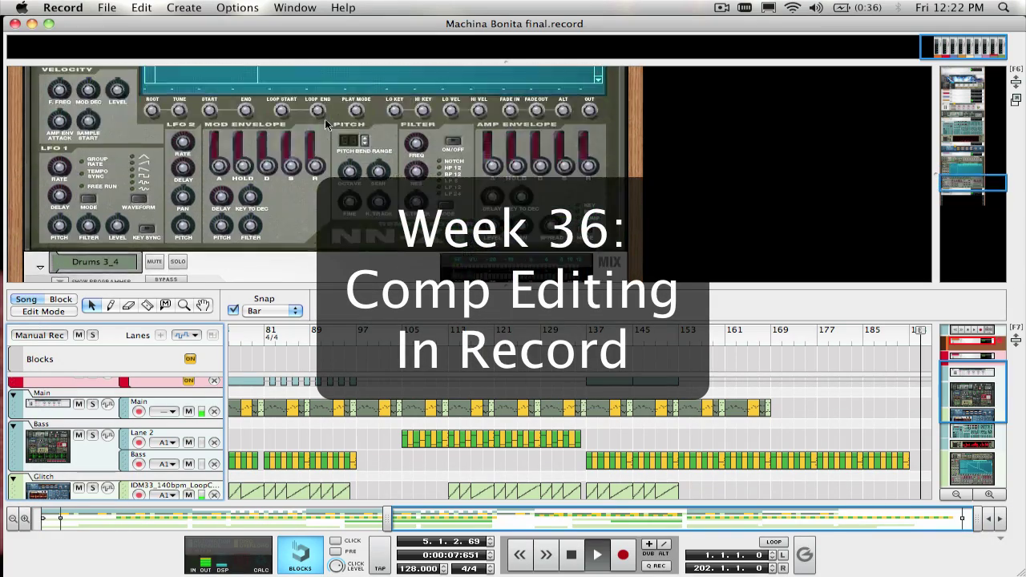
{"action": "scroll", "coordinate": [325, 121], "scroll_direction": "up", "scroll_amount": 5}
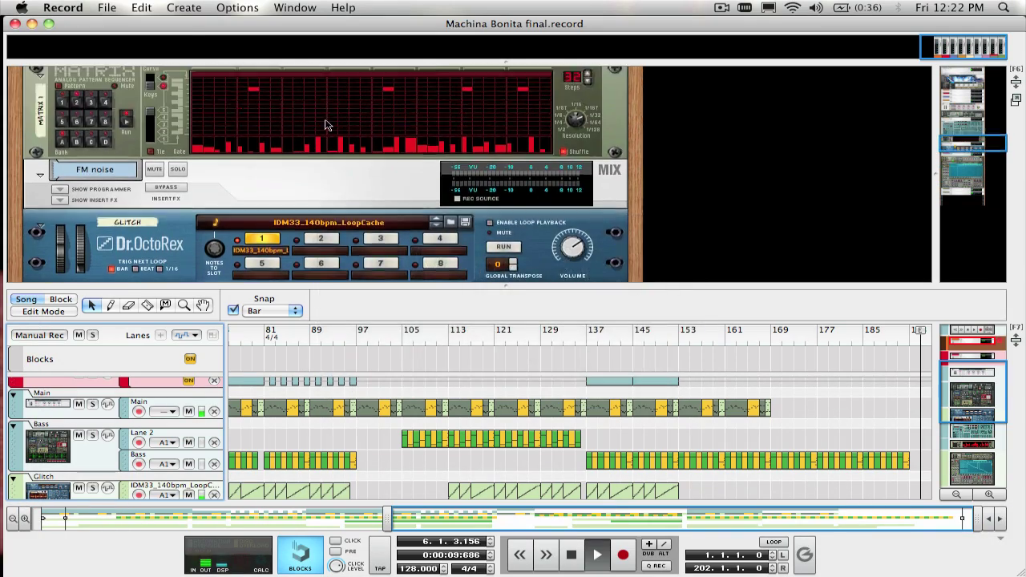
{"action": "scroll", "coordinate": [324, 124], "scroll_direction": "up", "scroll_amount": 6}
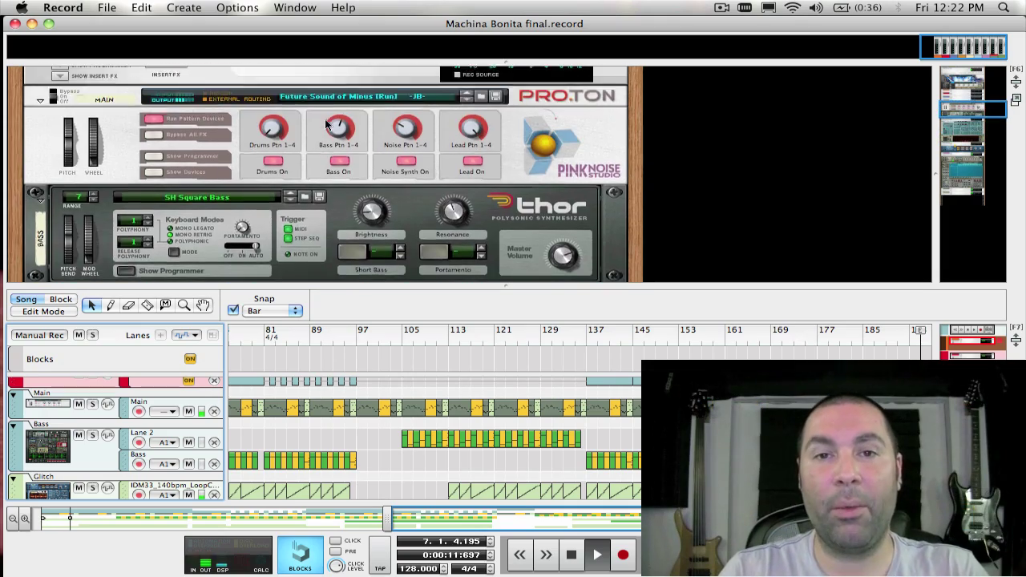
{"action": "scroll", "coordinate": [324, 124], "scroll_direction": "up", "scroll_amount": 6}
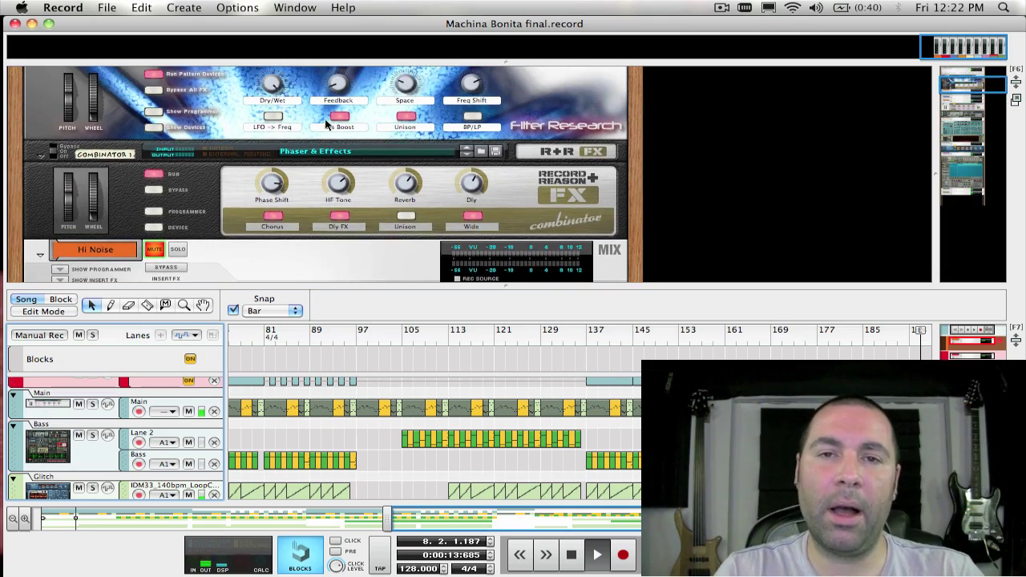
{"action": "scroll", "coordinate": [325, 124], "scroll_direction": "up", "scroll_amount": 6}
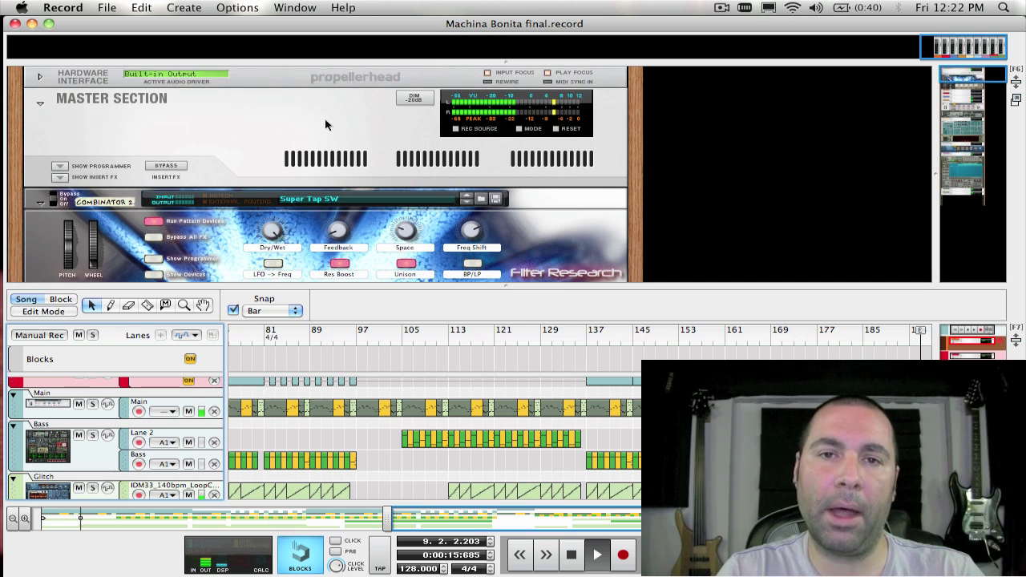
{"action": "scroll", "coordinate": [325, 122], "scroll_direction": "down", "scroll_amount": 2}
- Switch to the Mixer with F5, then back to the Rack with F6 and scroll down
{"action": "key", "text": "F5"}
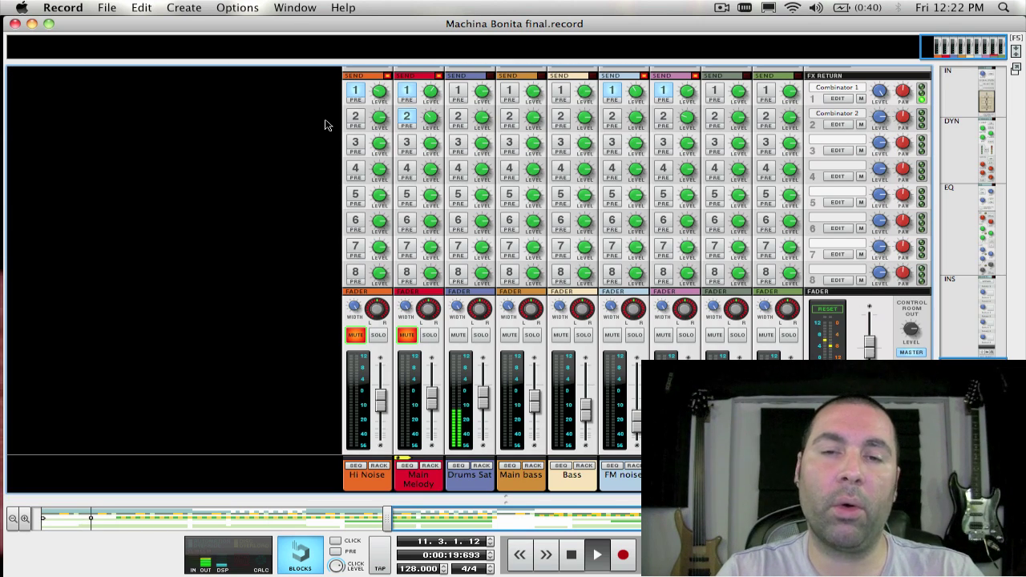
{"action": "key", "text": "F6"}
{"action": "scroll", "coordinate": [324, 124], "scroll_direction": "down", "scroll_amount": 4}
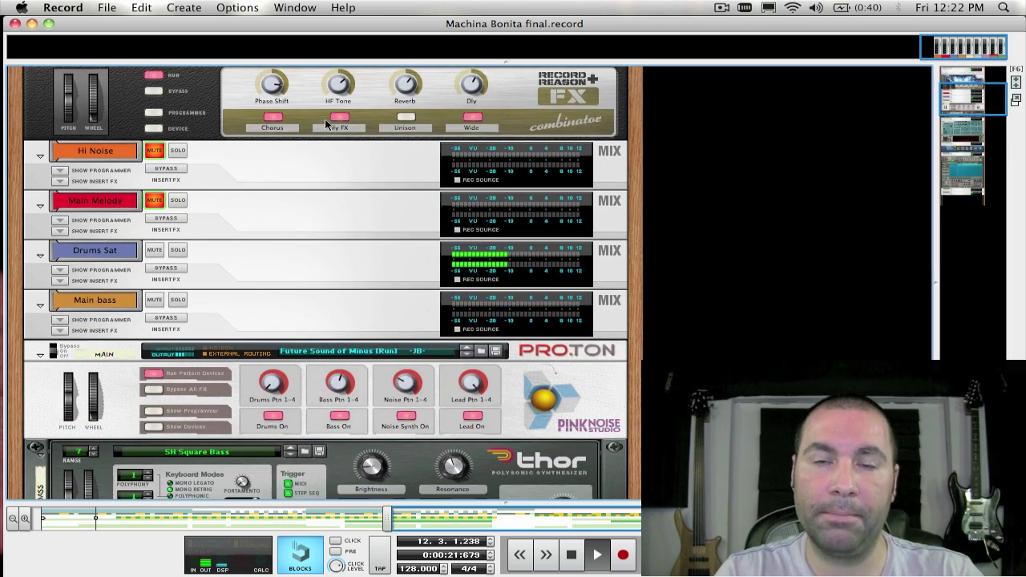
{"action": "scroll", "coordinate": [325, 120], "scroll_direction": "down", "scroll_amount": 2}
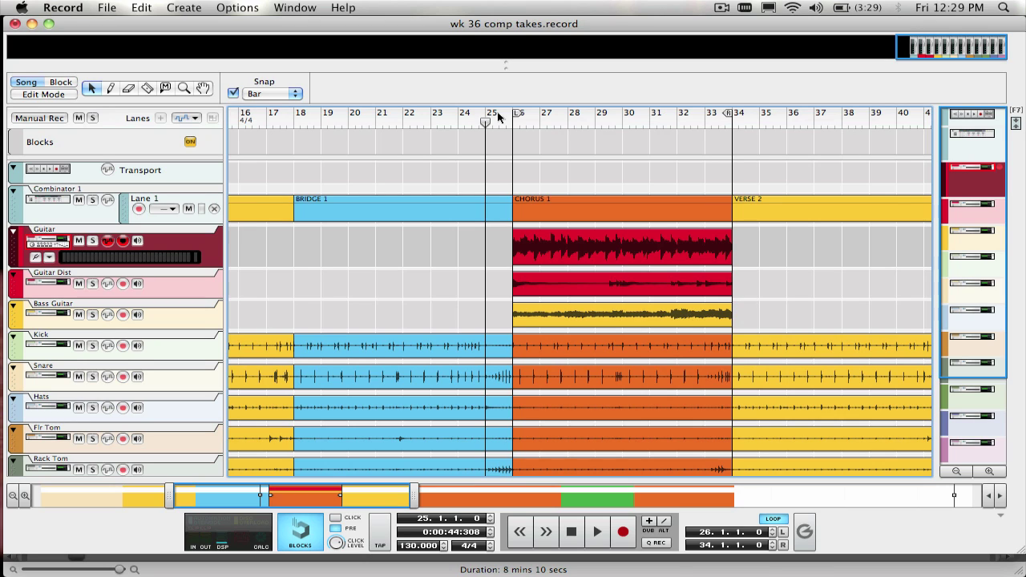
- Drag the song position to bar 26 and turn off record-enable on the Guitar track
{"action": "left_click_drag", "start_coordinate": [486, 122], "coordinate": [513, 122]}
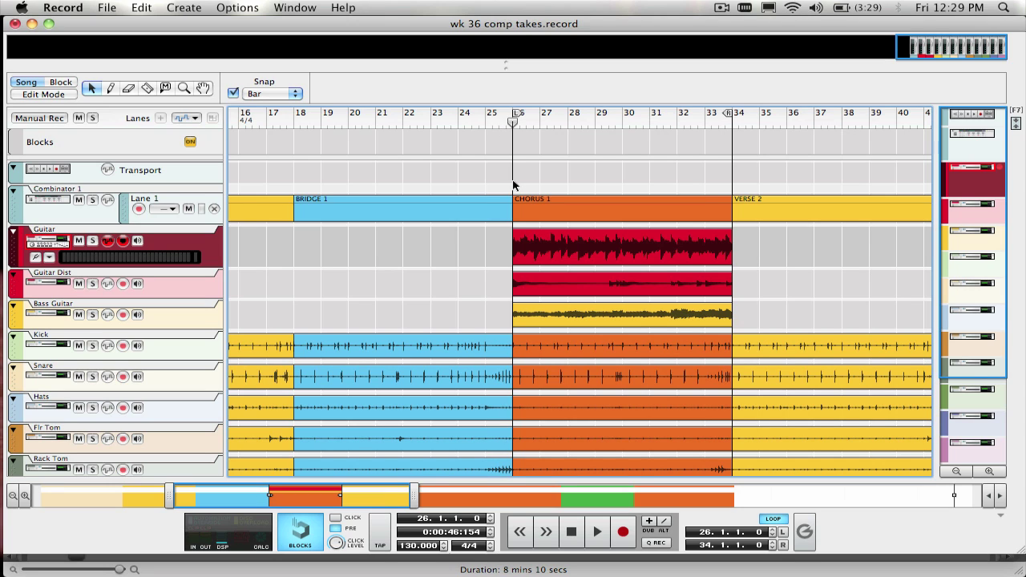
{"action": "left_click", "coordinate": [123, 241]}
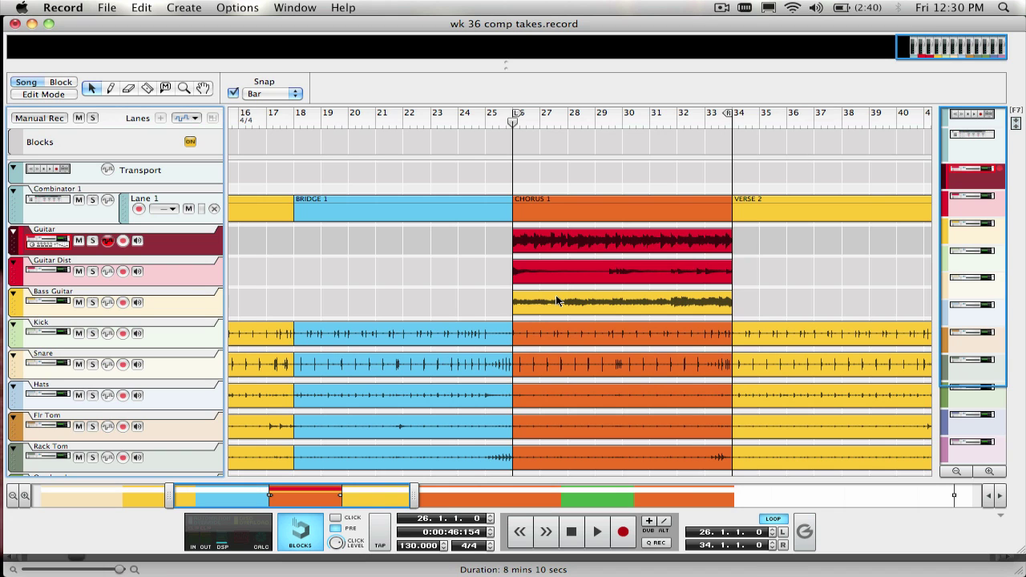
- Select the Guitar, Guitar Dist and Bass Guitar clips in turn, ending on the Guitar clip
{"action": "scroll", "coordinate": [557, 301], "scroll_direction": "right", "scroll_amount": 3}
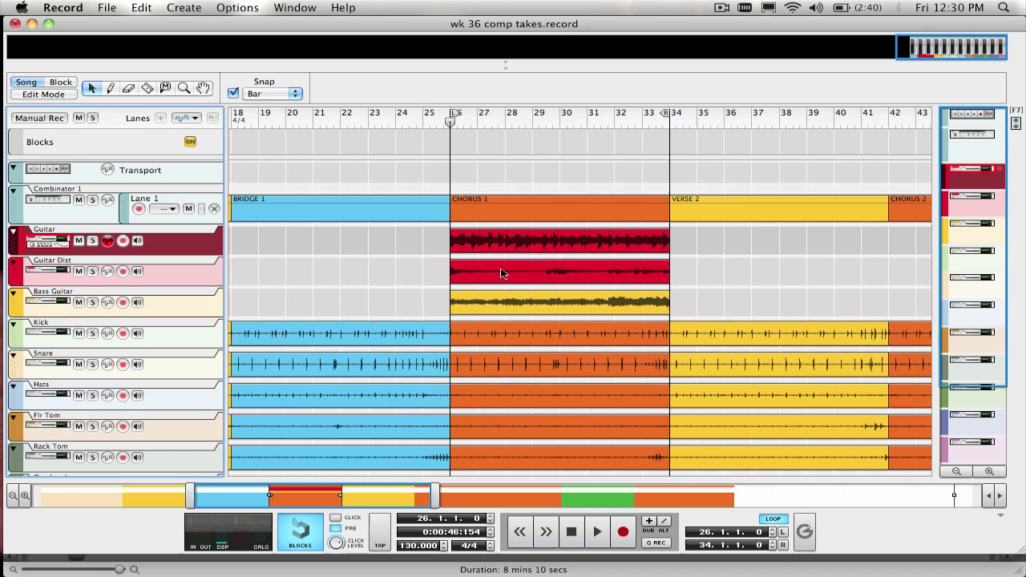
{"action": "scroll", "coordinate": [502, 273], "scroll_direction": "down", "scroll_amount": 3}
{"action": "scroll", "coordinate": [501, 273], "scroll_direction": "up", "scroll_amount": 3}
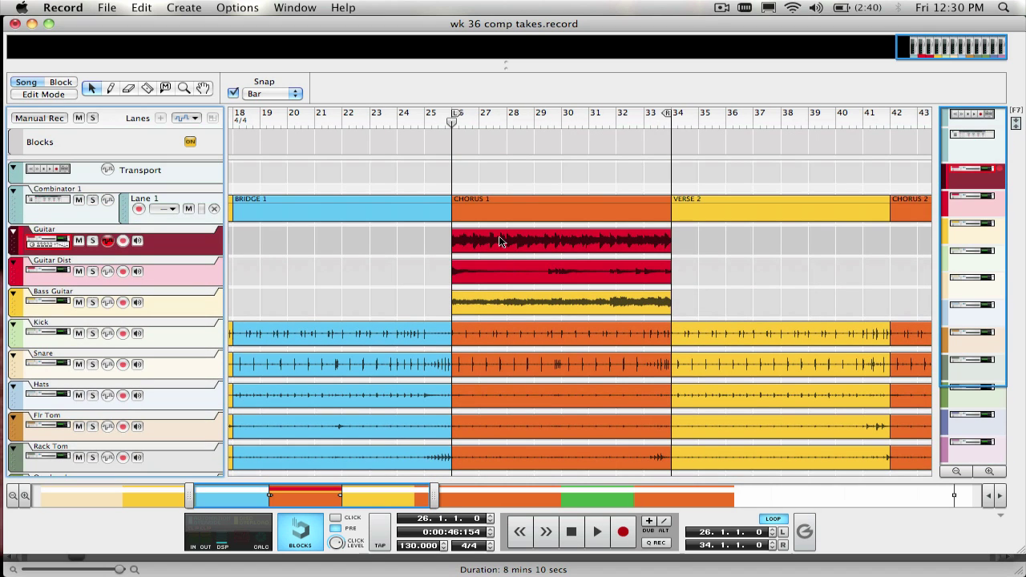
{"action": "left_click", "coordinate": [498, 239]}
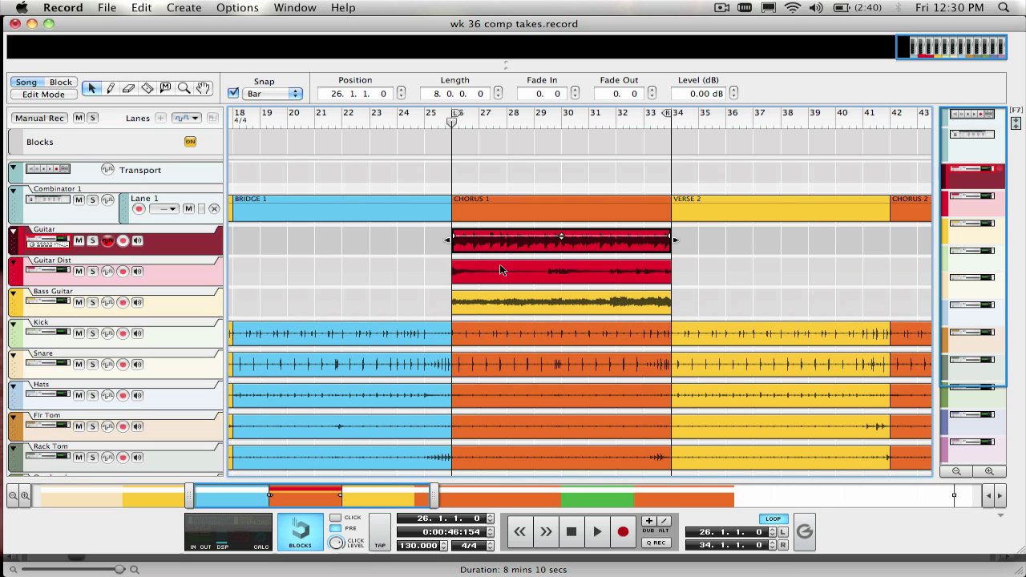
{"action": "left_click", "coordinate": [500, 270]}
{"action": "left_click", "coordinate": [498, 300]}
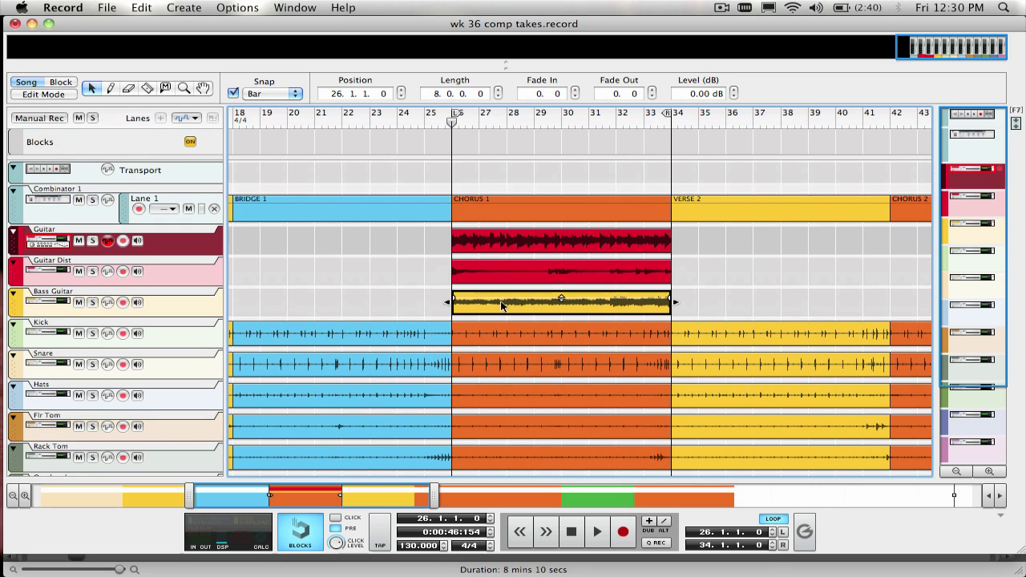
{"action": "left_click", "coordinate": [506, 246]}
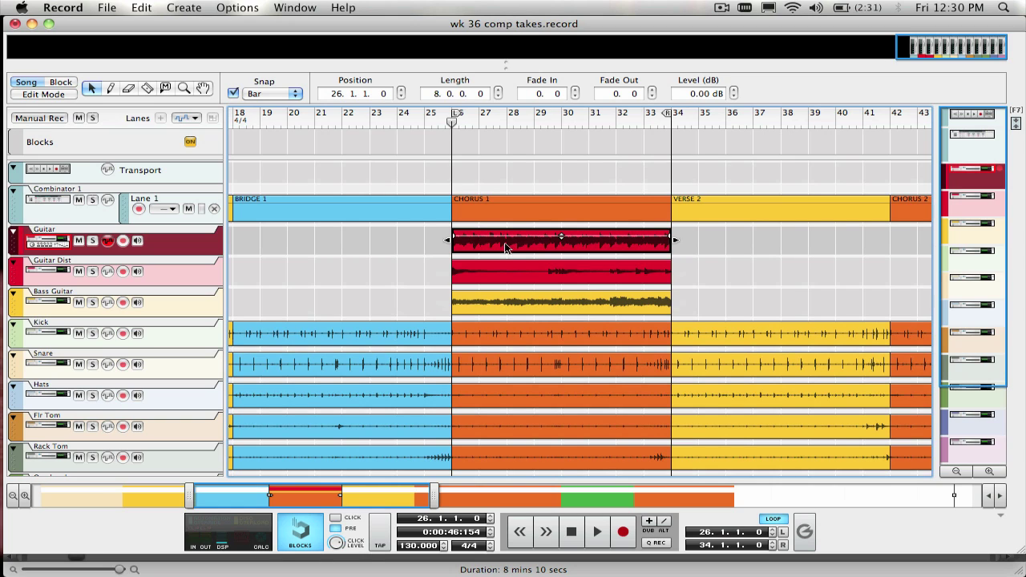
- Open the Guitar clip's takes for comping, solo the Guitar track, and play them back
{"action": "double_click", "coordinate": [505, 244]}
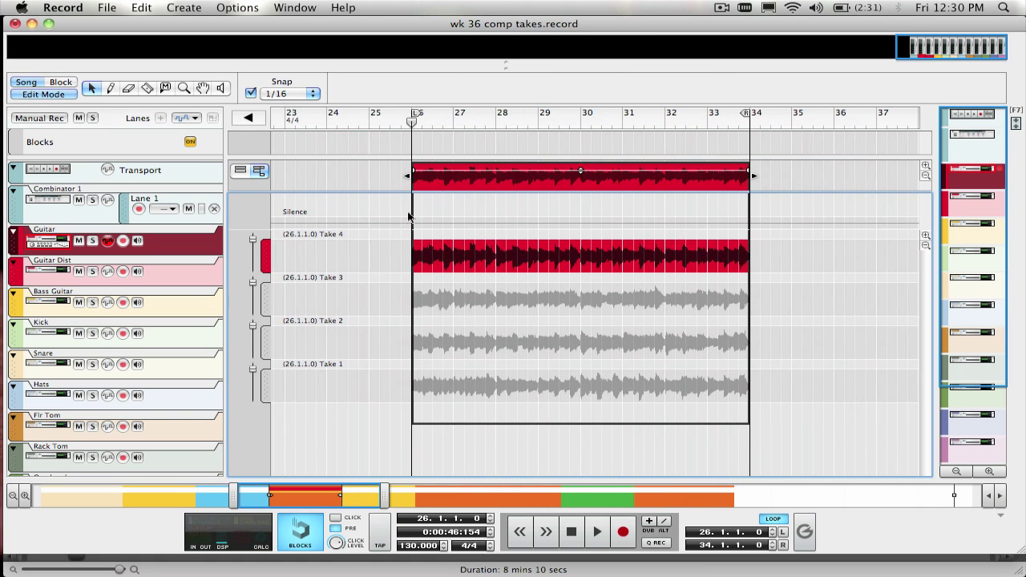
{"action": "left_click", "coordinate": [92, 241]}
{"action": "key", "text": "super+1"}
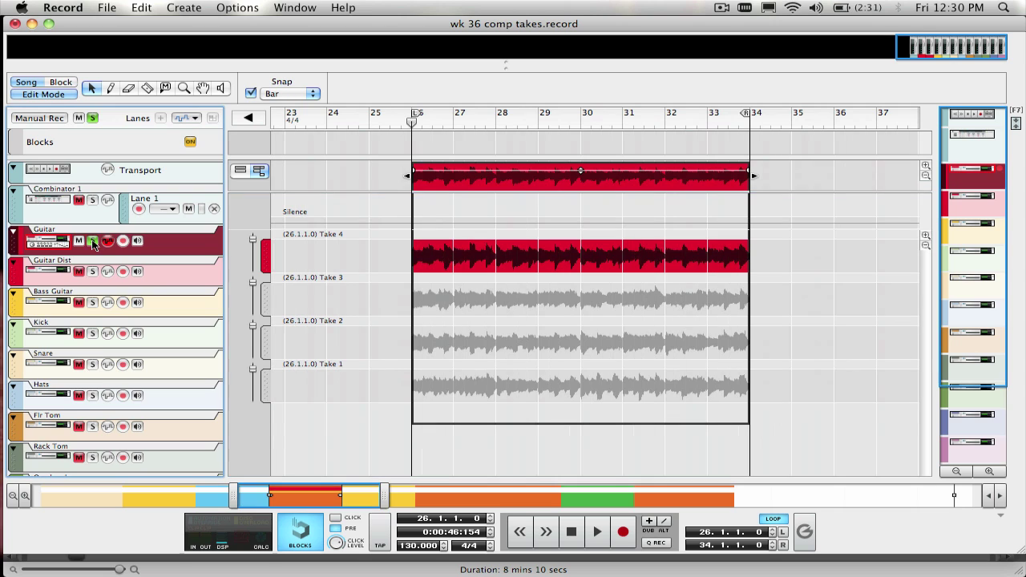
{"action": "key", "text": "space"}
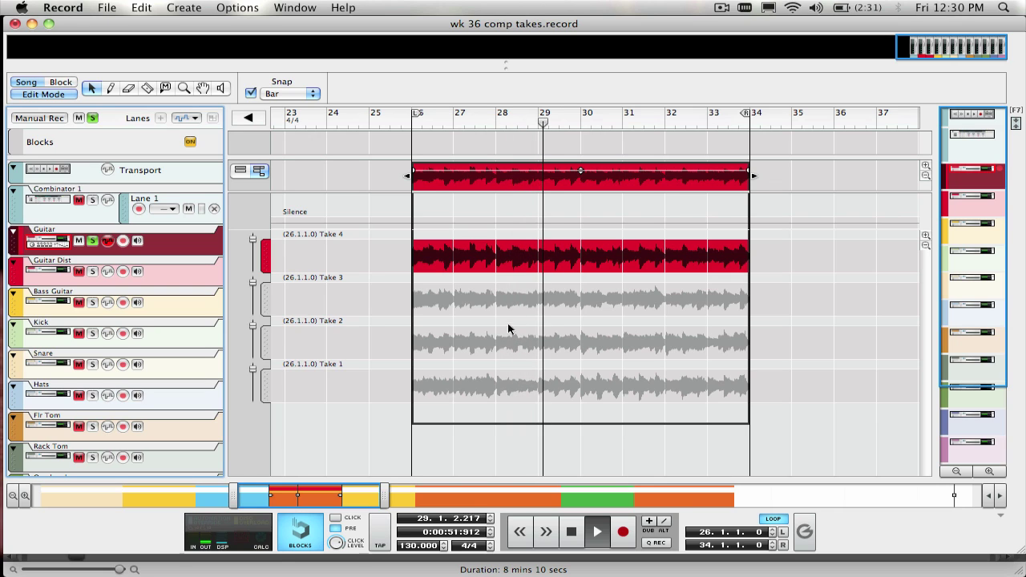
{"action": "key", "text": "space"}
- Select the comped guitar clip and toggle out of and back into comp editing
{"action": "left_click", "coordinate": [528, 182]}
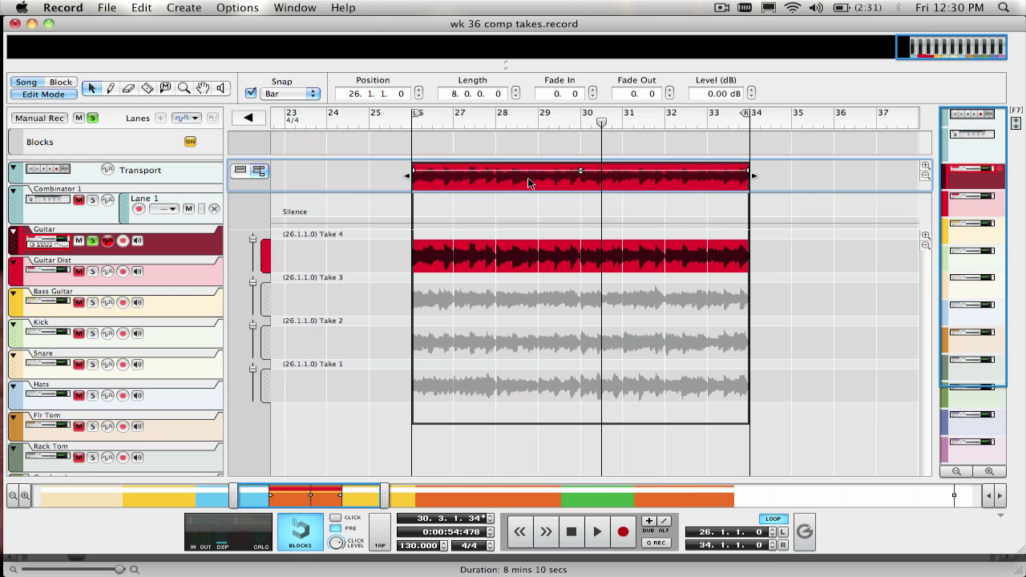
{"action": "left_click", "coordinate": [42, 94]}
{"action": "left_click", "coordinate": [42, 95]}
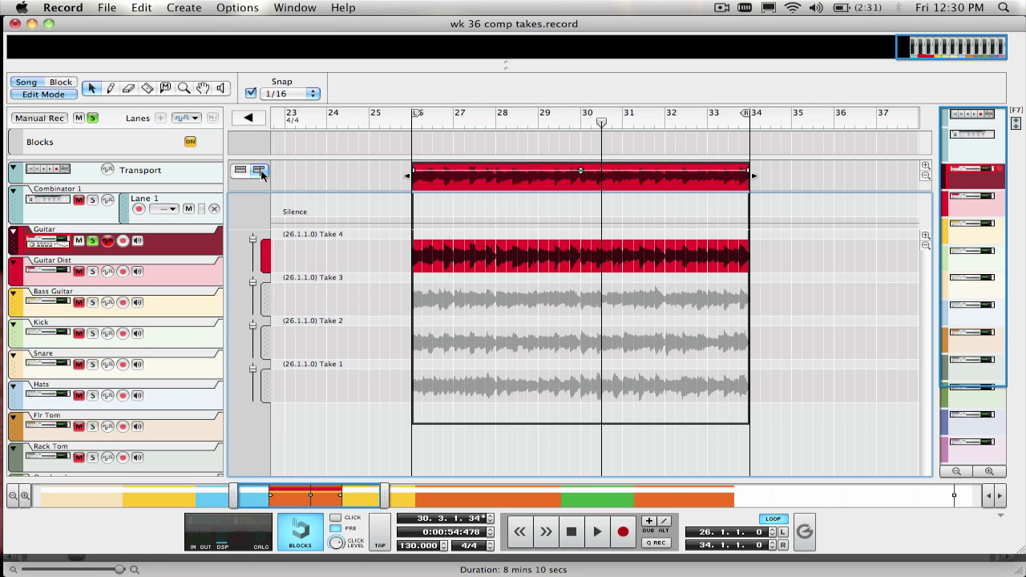
{"action": "left_click", "coordinate": [222, 88]}
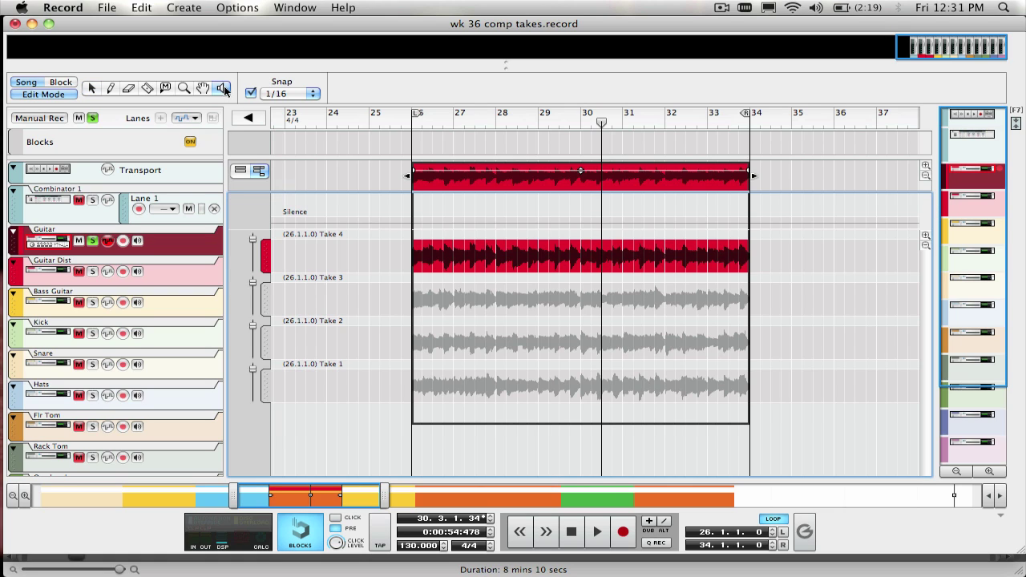
{"action": "left_click", "coordinate": [418, 291]}
{"action": "left_click", "coordinate": [505, 343]}
{"action": "left_click", "coordinate": [671, 382]}
- With the Razor tool, comp Take 3 for bars 26–28 and Take 2 for bars 28–30
{"action": "left_click", "coordinate": [149, 90]}
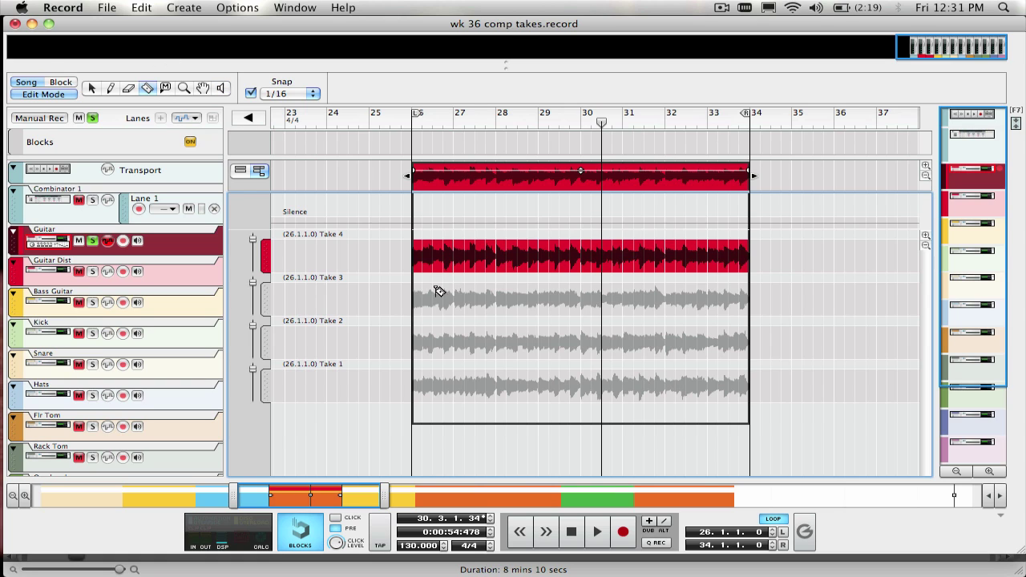
{"action": "left_click_drag", "start_coordinate": [412, 291], "coordinate": [500, 296]}
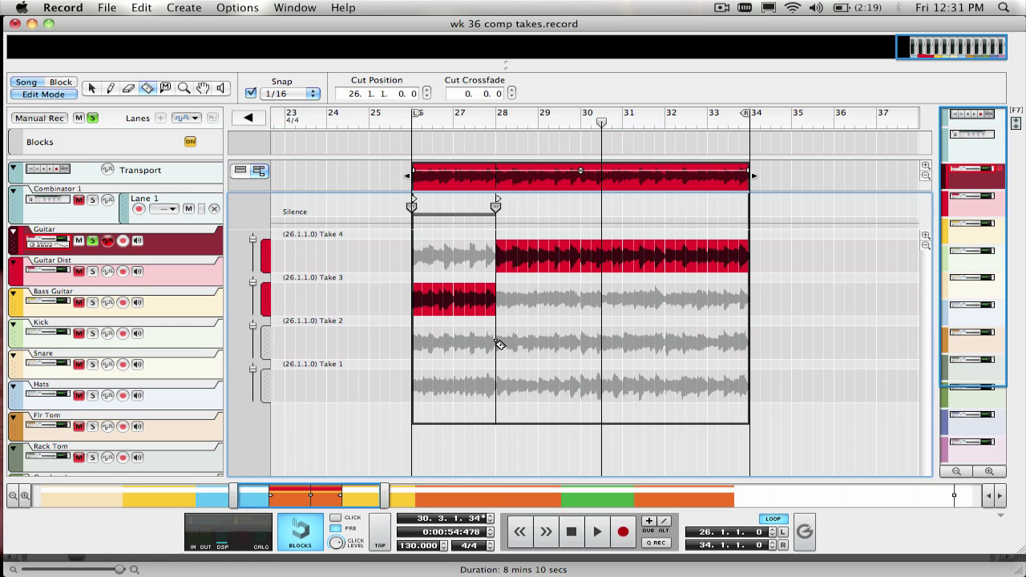
{"action": "left_click_drag", "start_coordinate": [496, 344], "coordinate": [703, 399]}
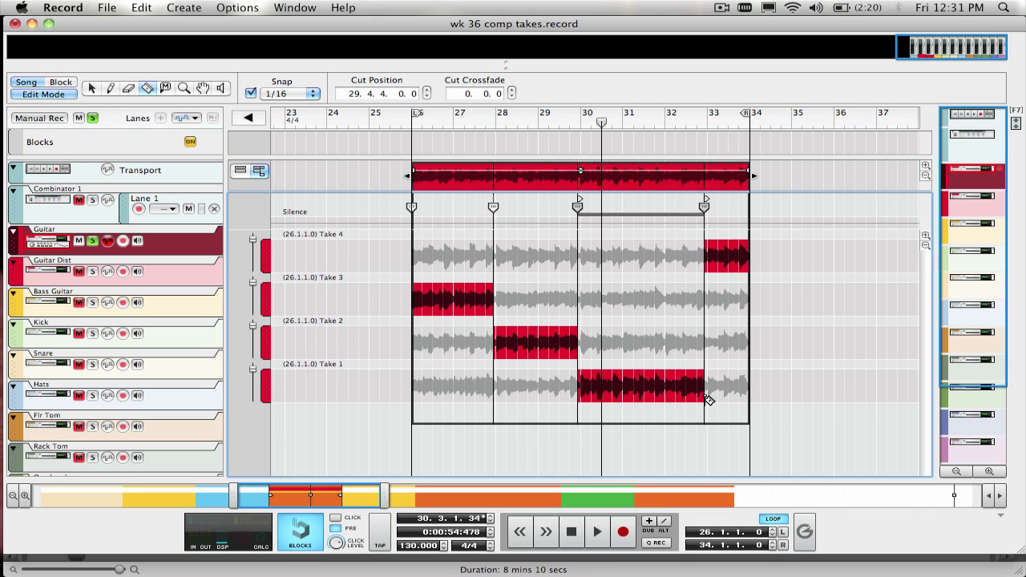
{"action": "left_click", "coordinate": [90, 88]}
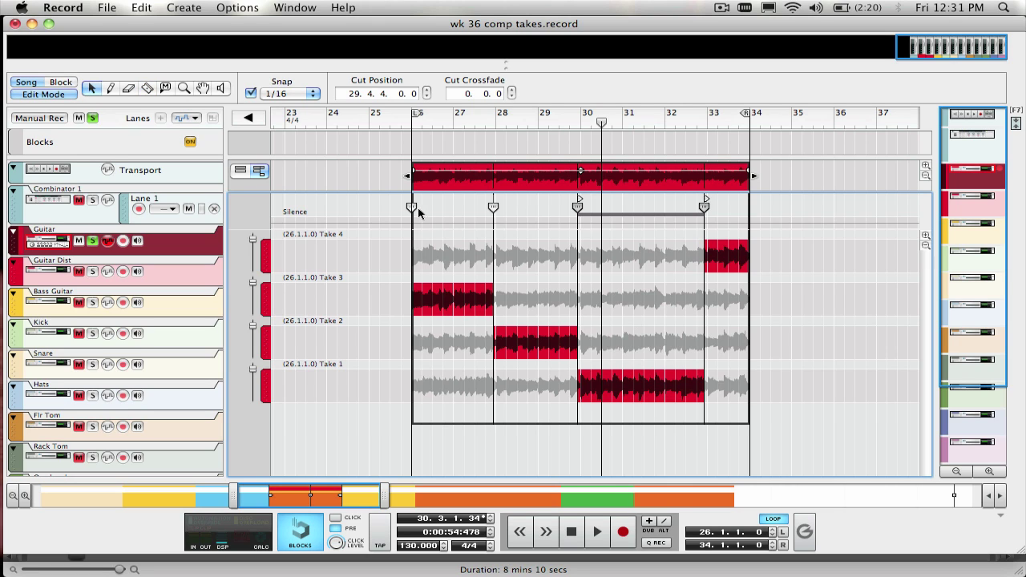
- Add crossfades at the comp cuts at bars 28, 30 and 33, then place the song position before bar 26
{"action": "left_click_drag", "start_coordinate": [413, 207], "coordinate": [416, 198]}
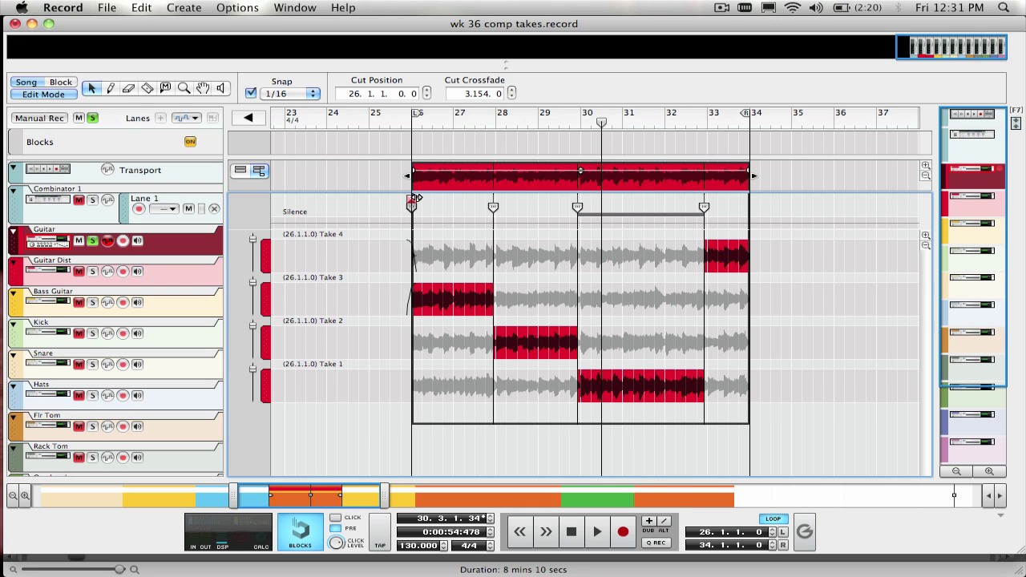
{"action": "left_click", "coordinate": [493, 206]}
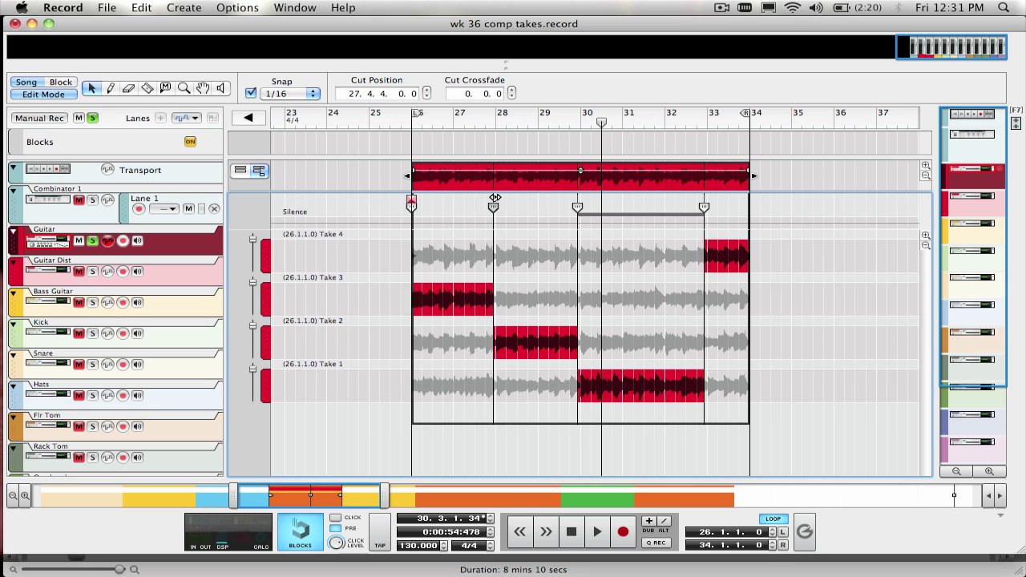
{"action": "left_click_drag", "start_coordinate": [495, 197], "coordinate": [504, 198]}
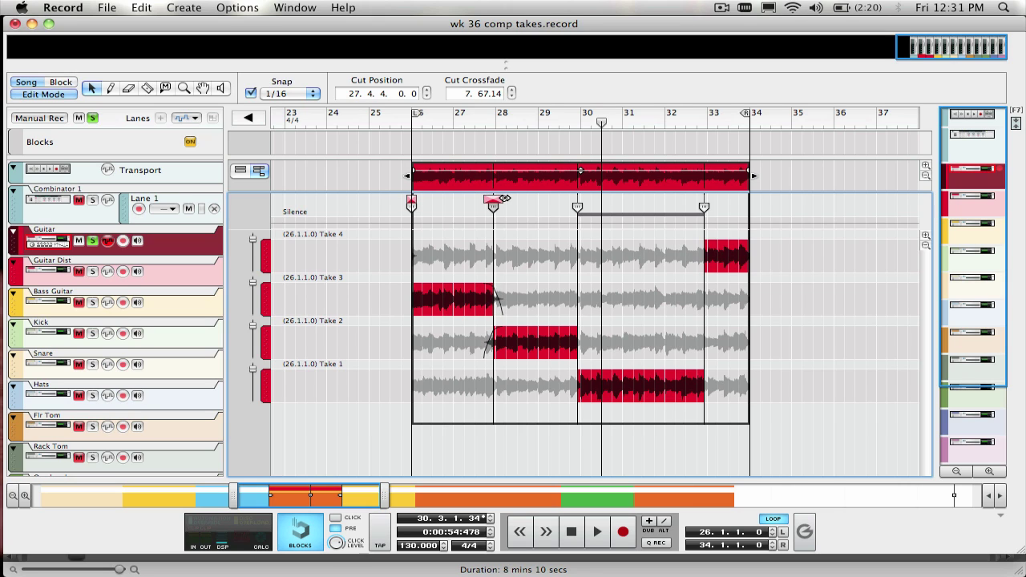
{"action": "left_click", "coordinate": [577, 207]}
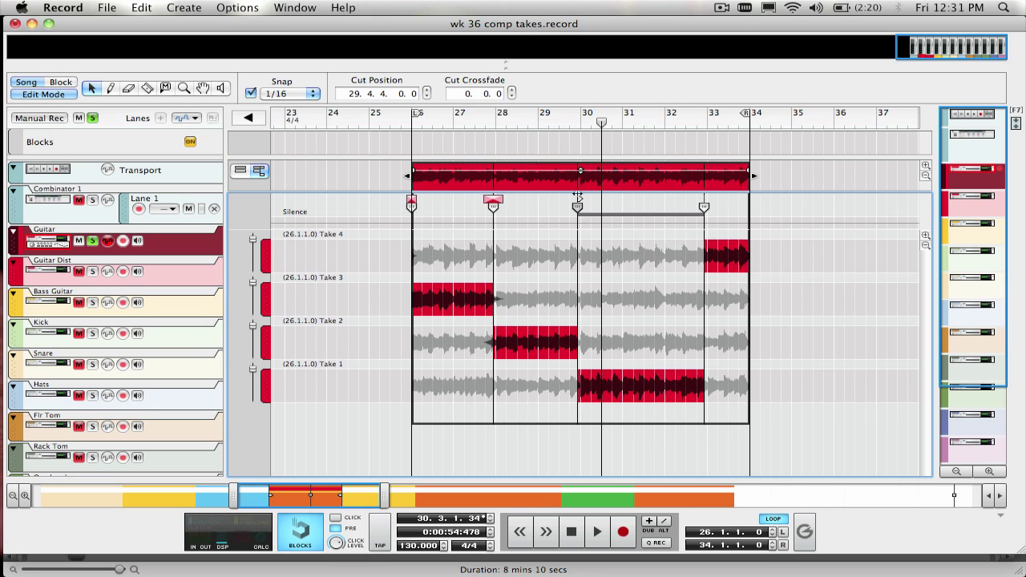
{"action": "left_click_drag", "start_coordinate": [581, 198], "coordinate": [584, 198]}
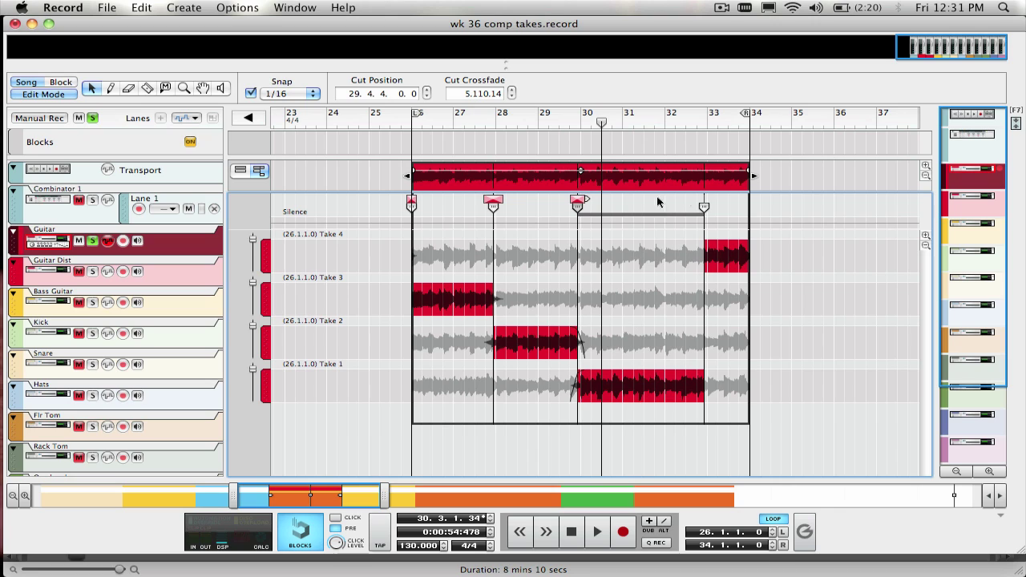
{"action": "left_click", "coordinate": [704, 205]}
{"action": "left_click_drag", "start_coordinate": [704, 200], "coordinate": [710, 200]}
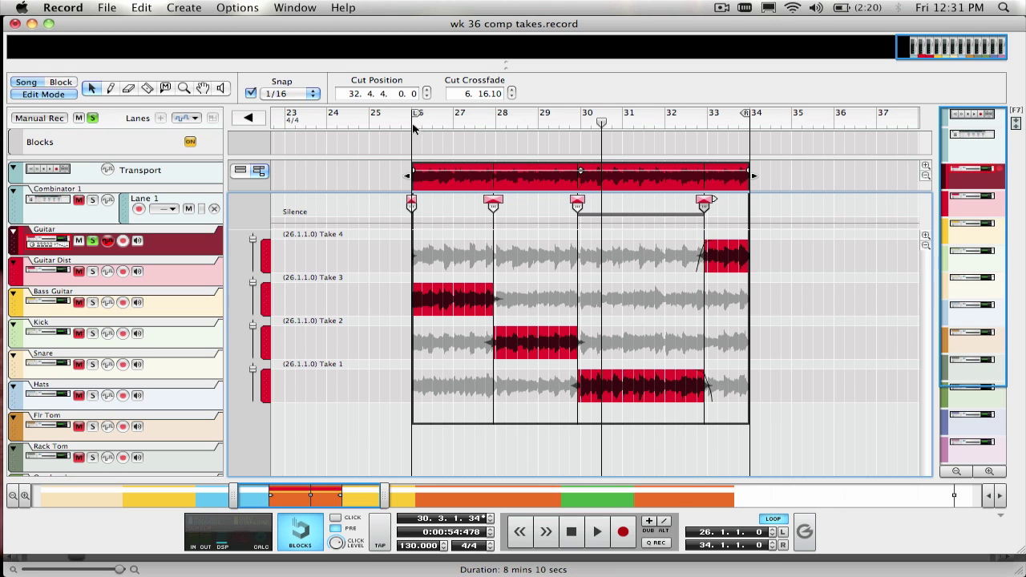
{"action": "left_click", "coordinate": [407, 122]}
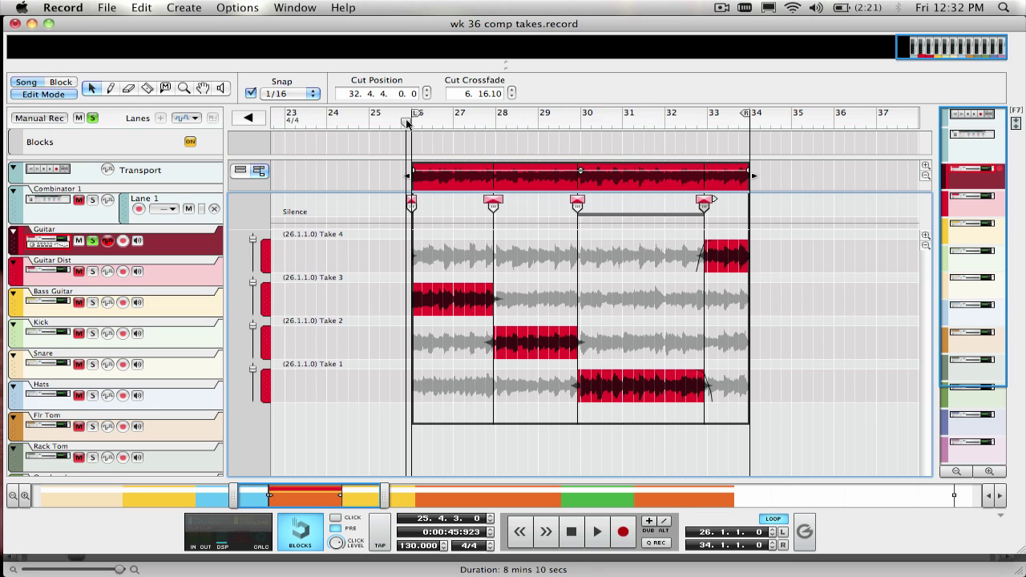
- Start playback from just before bar 26 to audition the crossfaded take changes
{"action": "key", "text": "space"}
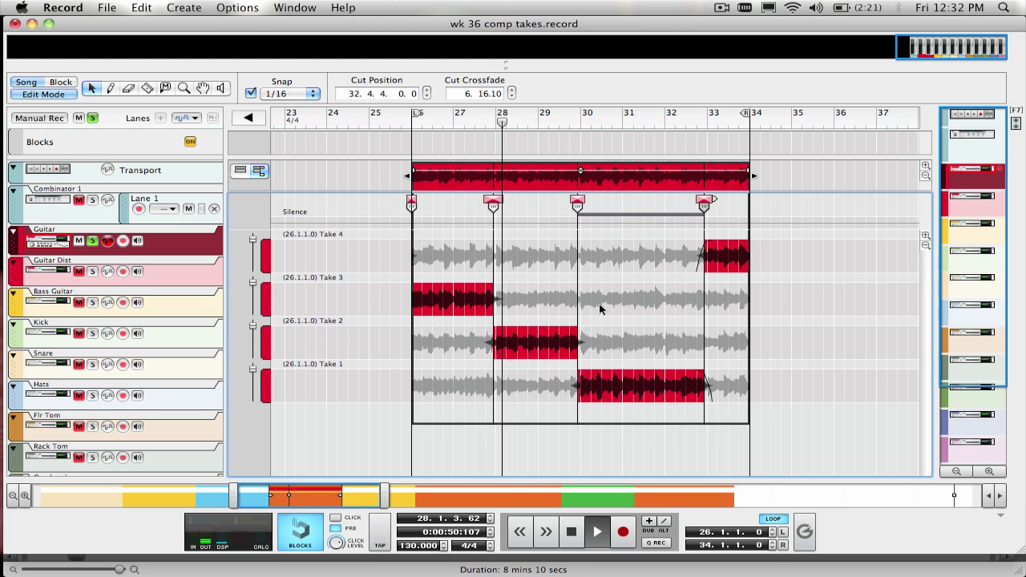
- Set the comped guitar clip's Fade Out to 0.2 and enter 2 for its Fade In
{"action": "left_click", "coordinate": [722, 172]}
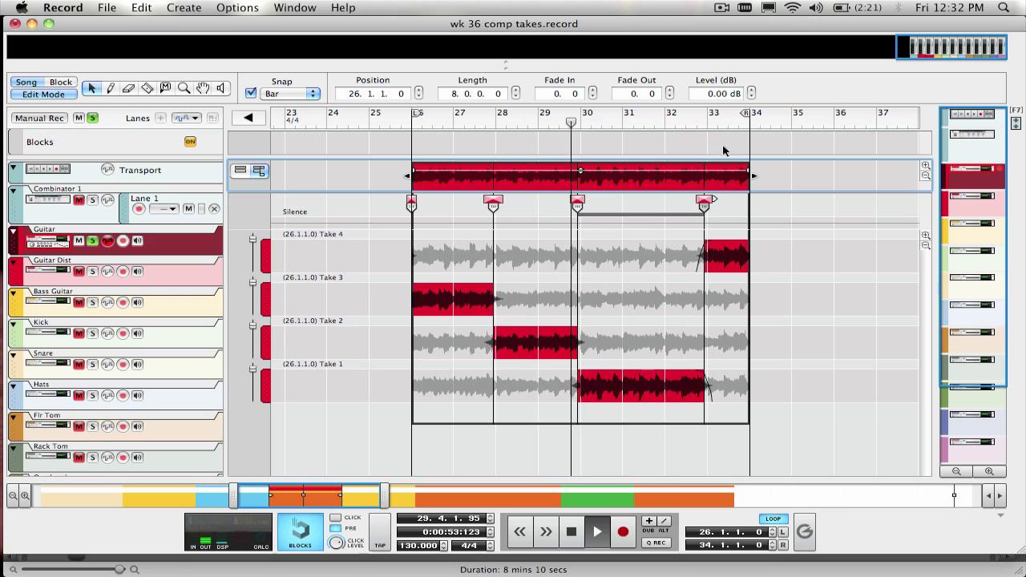
{"action": "left_click", "coordinate": [669, 90]}
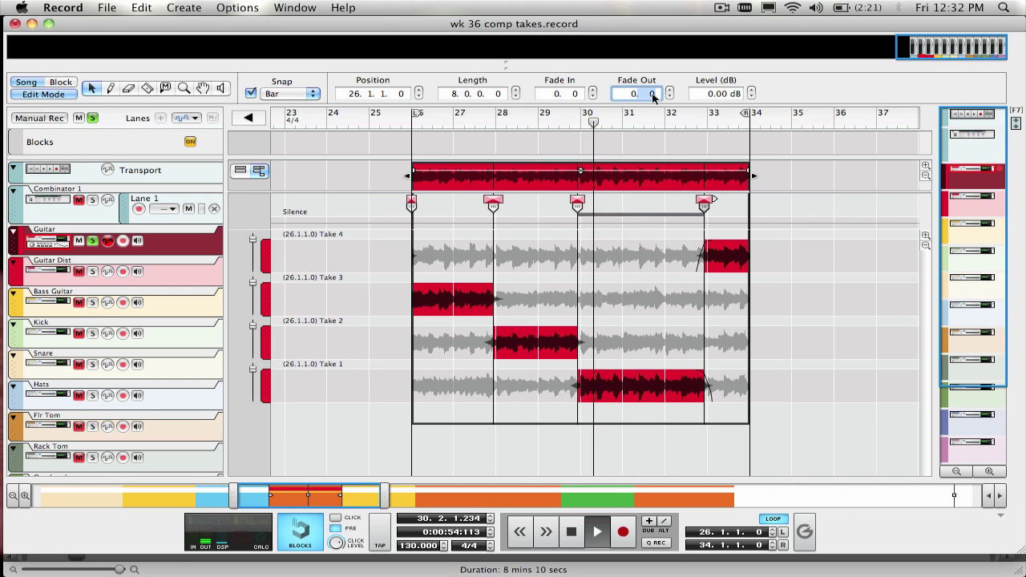
{"action": "left_click", "coordinate": [669, 90]}
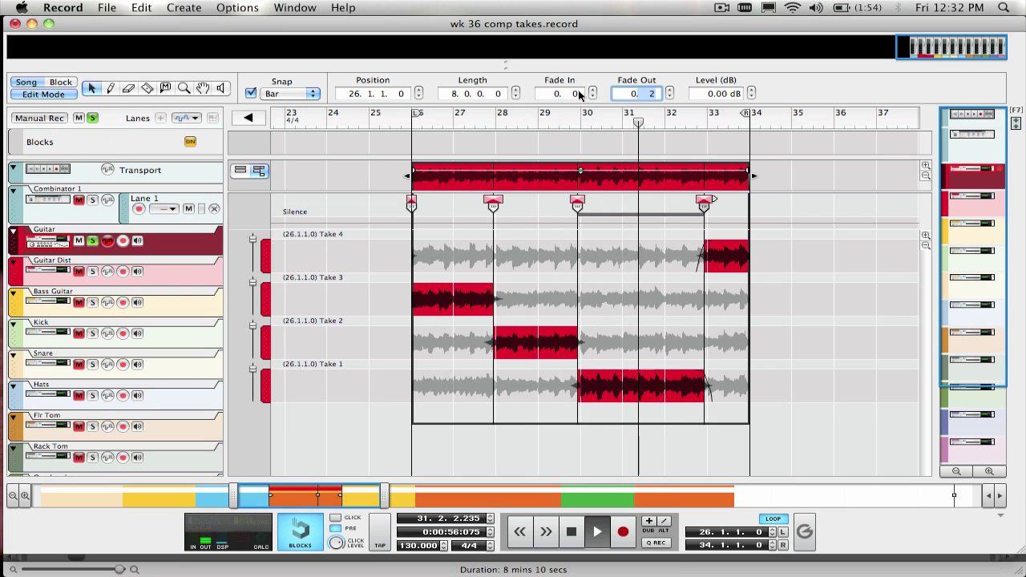
{"action": "left_click", "coordinate": [582, 94]}
{"action": "type", "text": "2"}
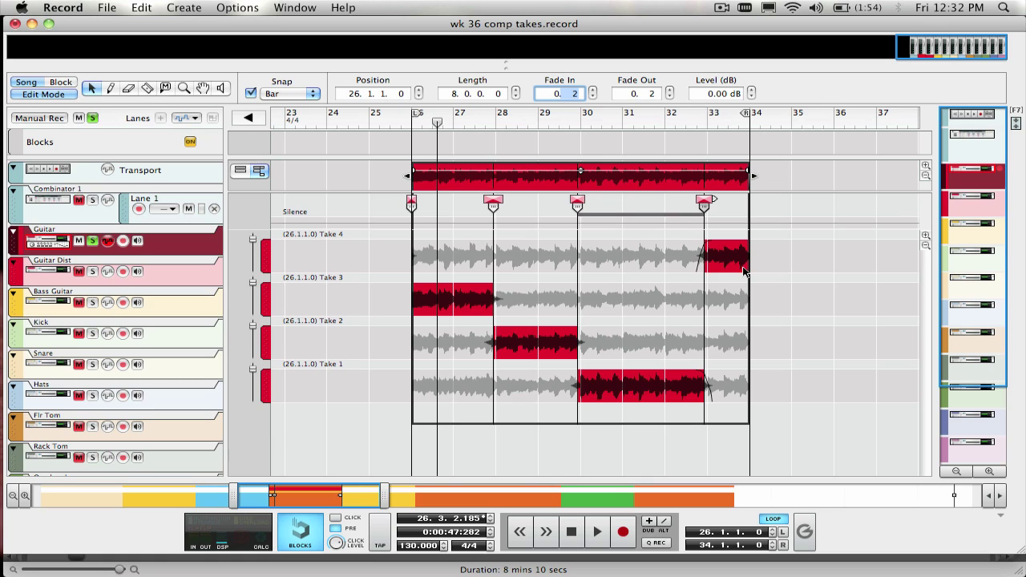
- Close the take lanes and bounce the comped guitar clip to a new recording
{"action": "left_click", "coordinate": [868, 180]}
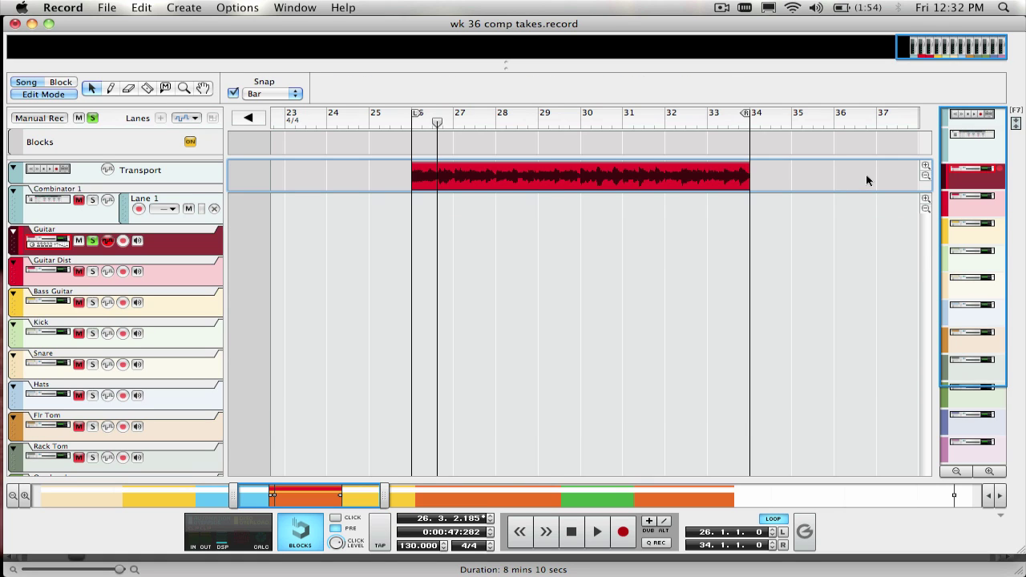
{"action": "left_click", "coordinate": [513, 189]}
{"action": "right_click", "coordinate": [513, 189]}
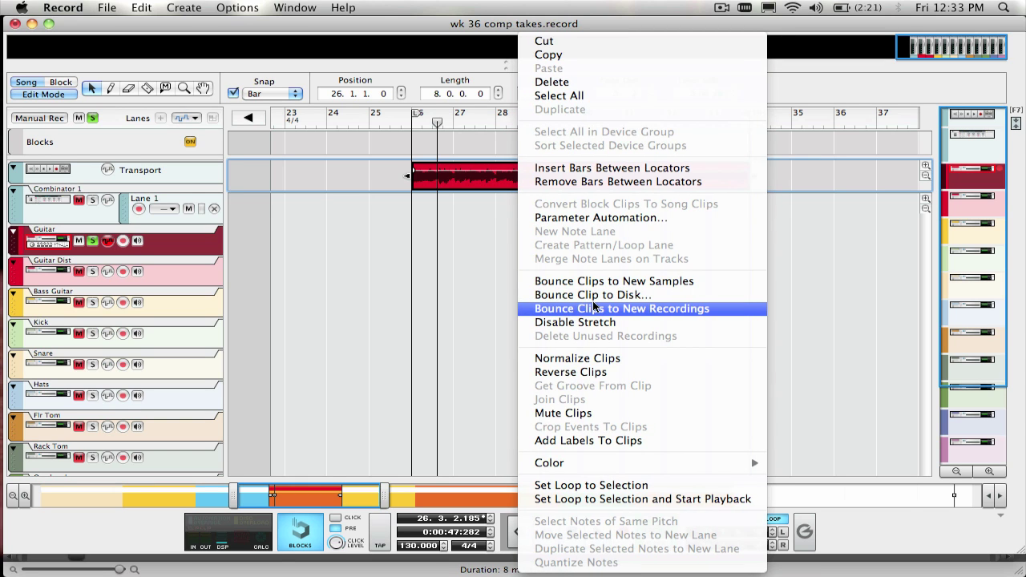
{"action": "left_click", "coordinate": [593, 308]}
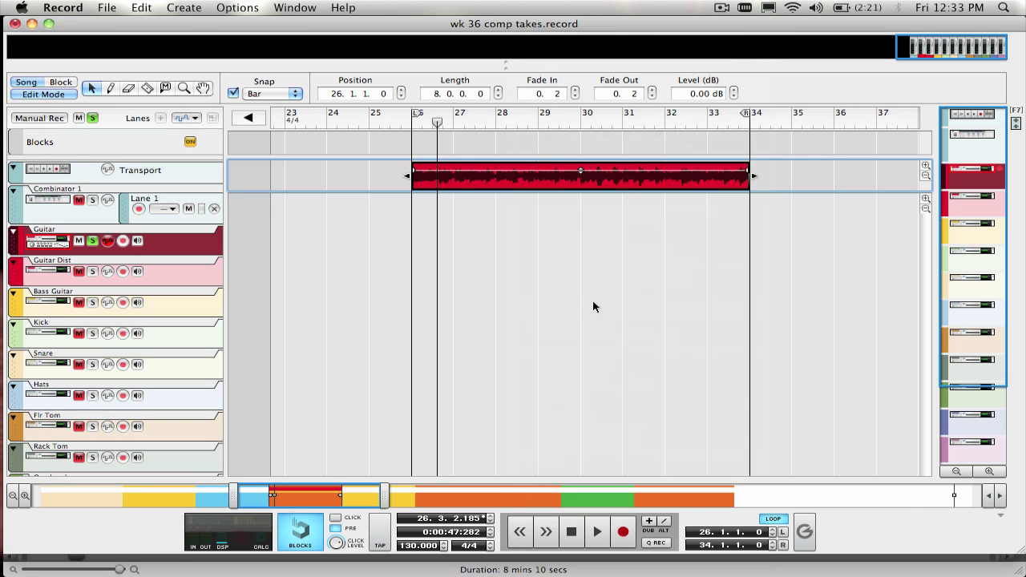
- Delete the unused take recordings and reopen the clip to check the bounce
{"action": "right_click", "coordinate": [499, 189]}
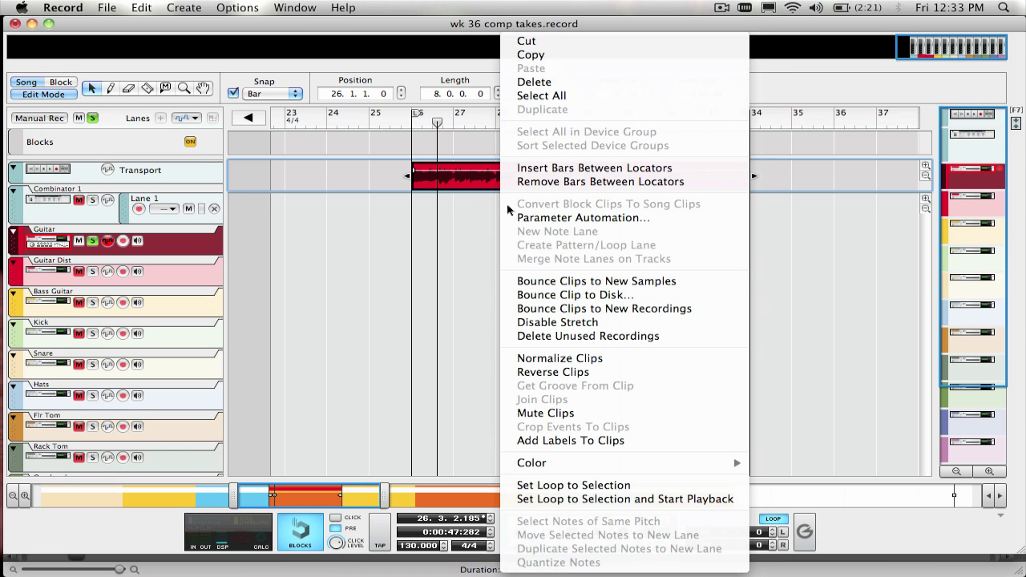
{"action": "left_click", "coordinate": [570, 337]}
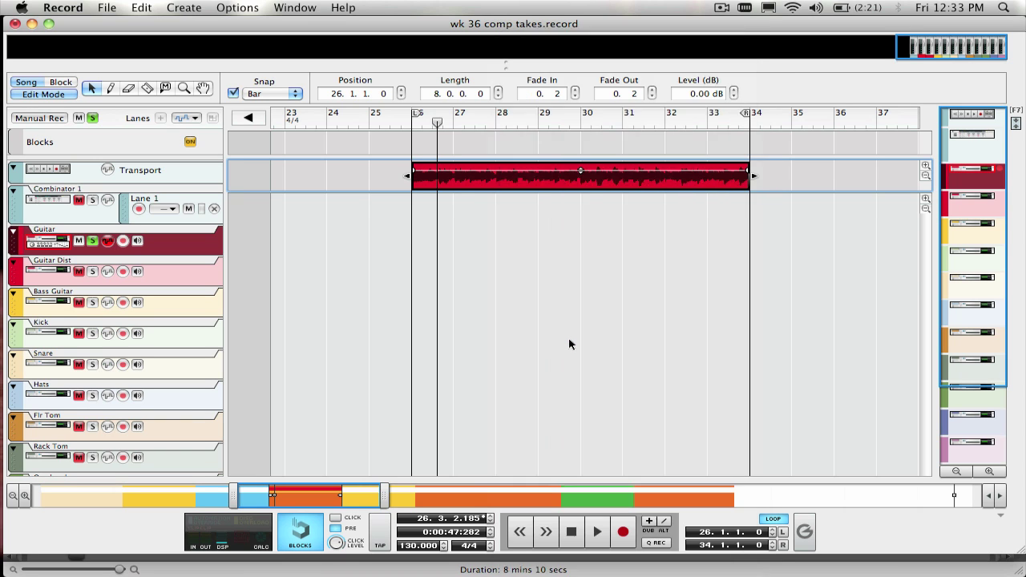
{"action": "left_click", "coordinate": [658, 198]}
{"action": "double_click", "coordinate": [510, 186]}
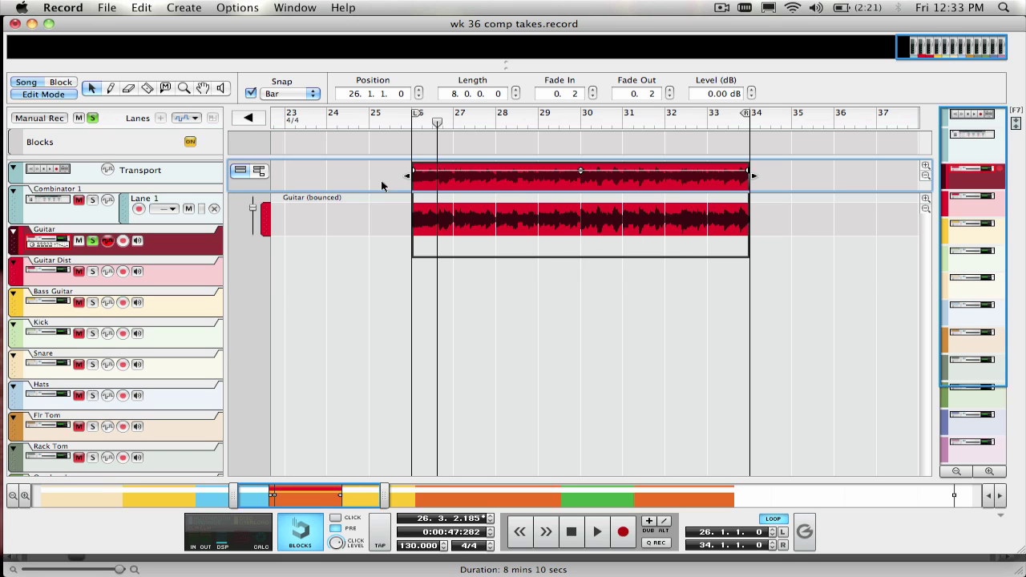
- Undo the unused-take deletion and the bounce, then reopen the clip to see the takes restored
{"action": "double_click", "coordinate": [382, 185]}
{"action": "key", "text": "super+a"}
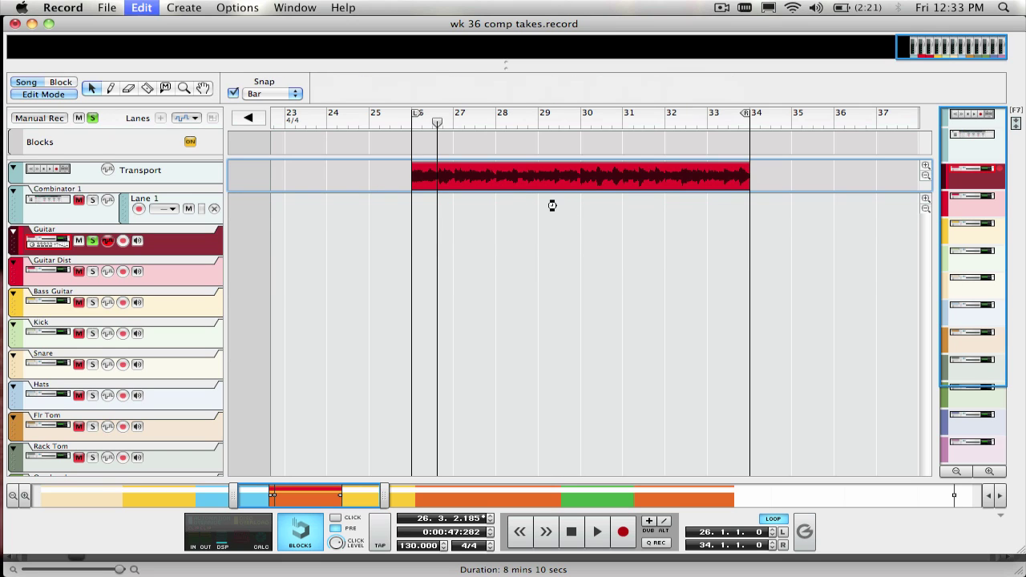
{"action": "key", "text": "super+c"}
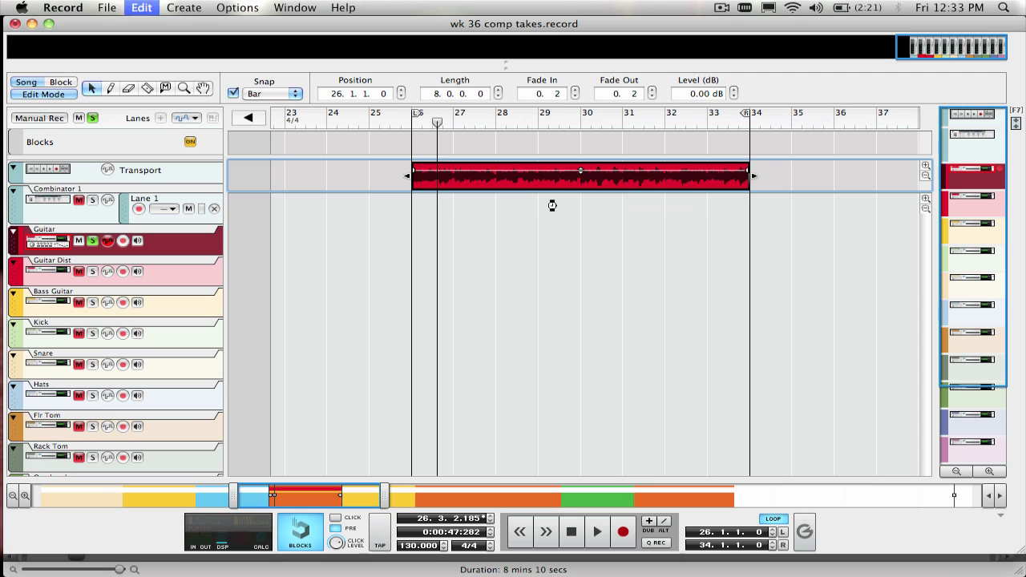
{"action": "double_click", "coordinate": [529, 183]}
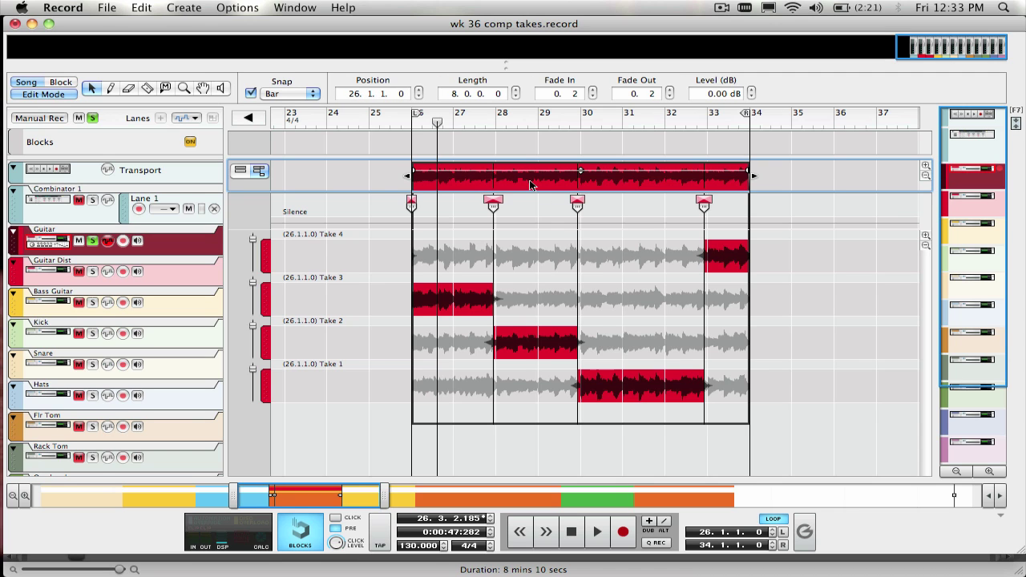
- From the Edit menu, redo the bounce and deletion, then undo Delete Unused Recordings again
{"action": "left_click", "coordinate": [149, 6]}
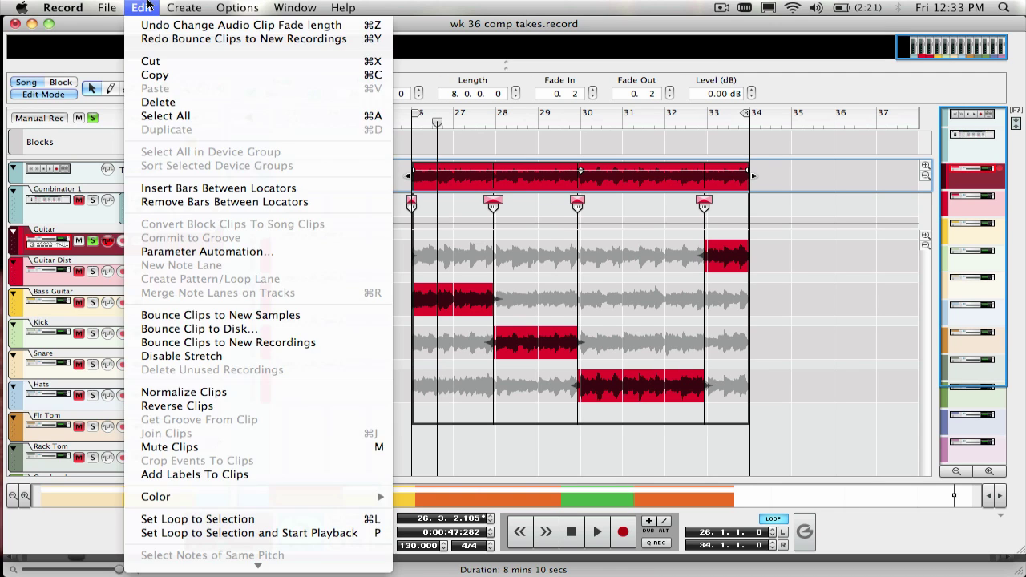
{"action": "left_click", "coordinate": [155, 40]}
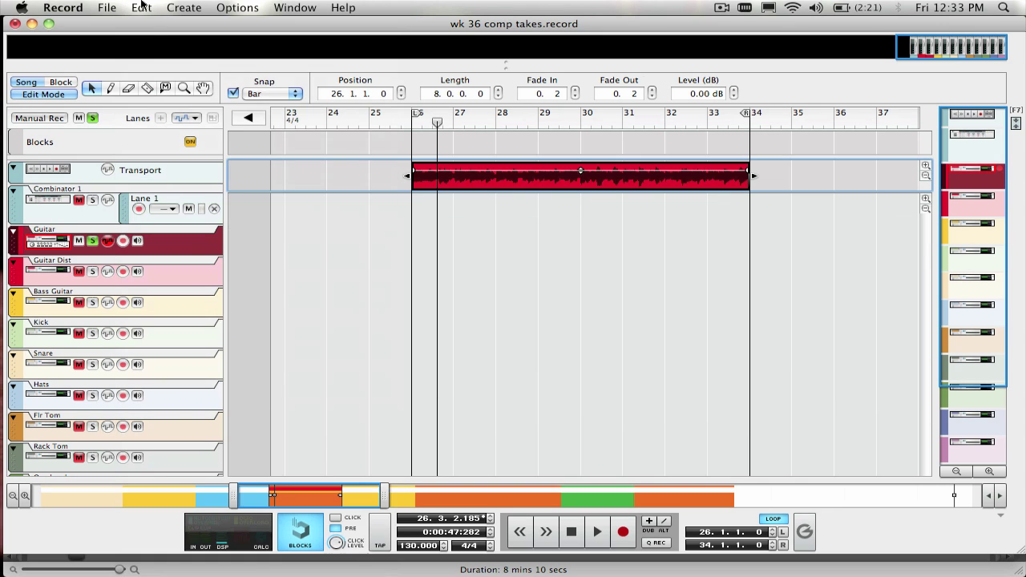
{"action": "left_click", "coordinate": [142, 8]}
{"action": "left_click", "coordinate": [158, 43]}
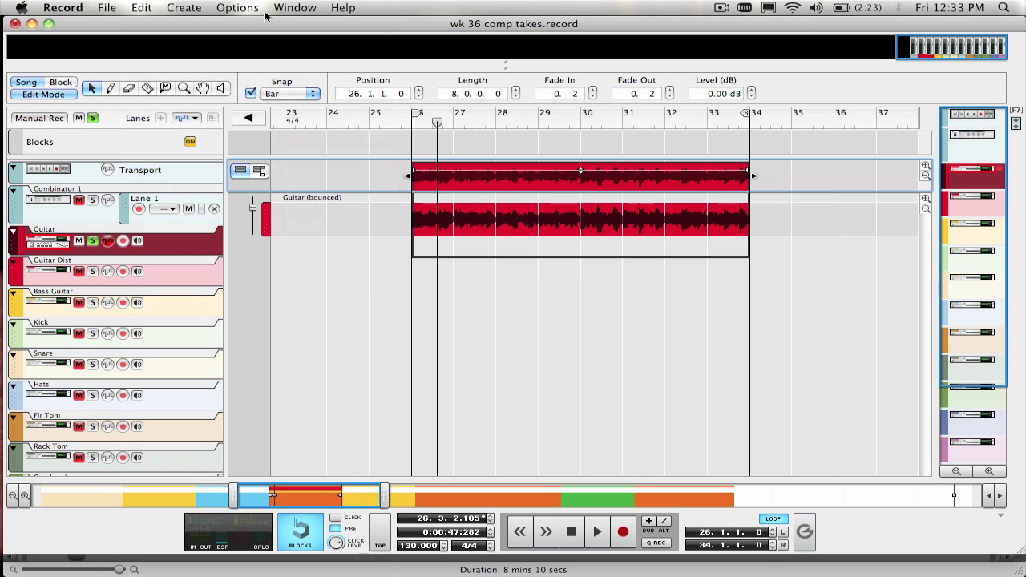
{"action": "left_click", "coordinate": [142, 7]}
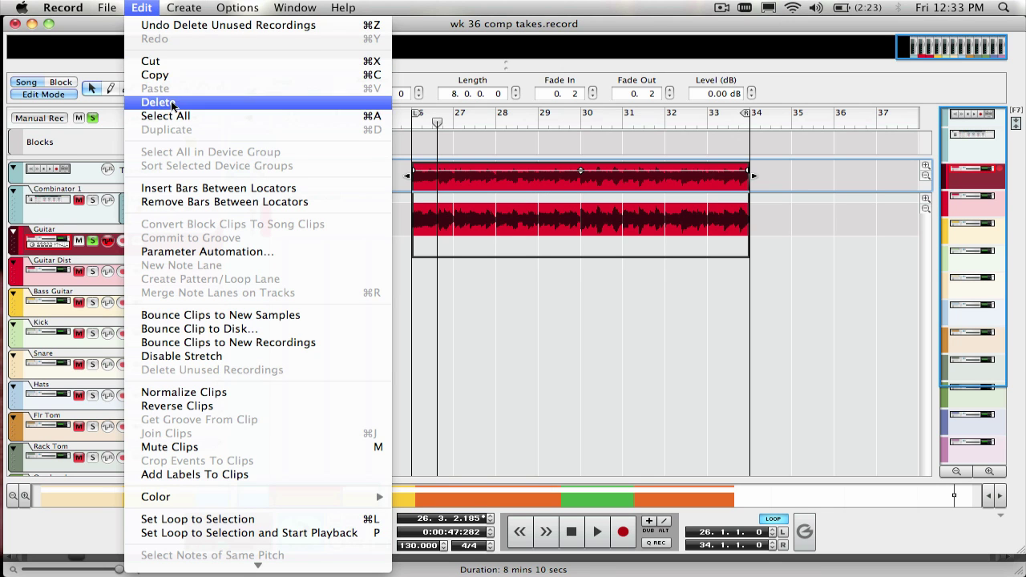
{"action": "left_click", "coordinate": [168, 25]}
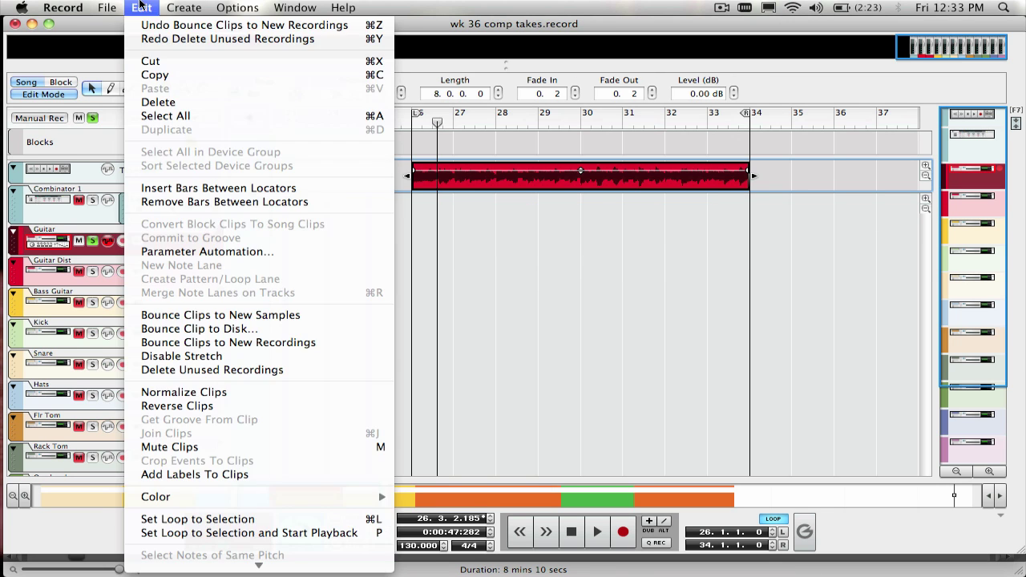
{"action": "left_click", "coordinate": [143, 7]}
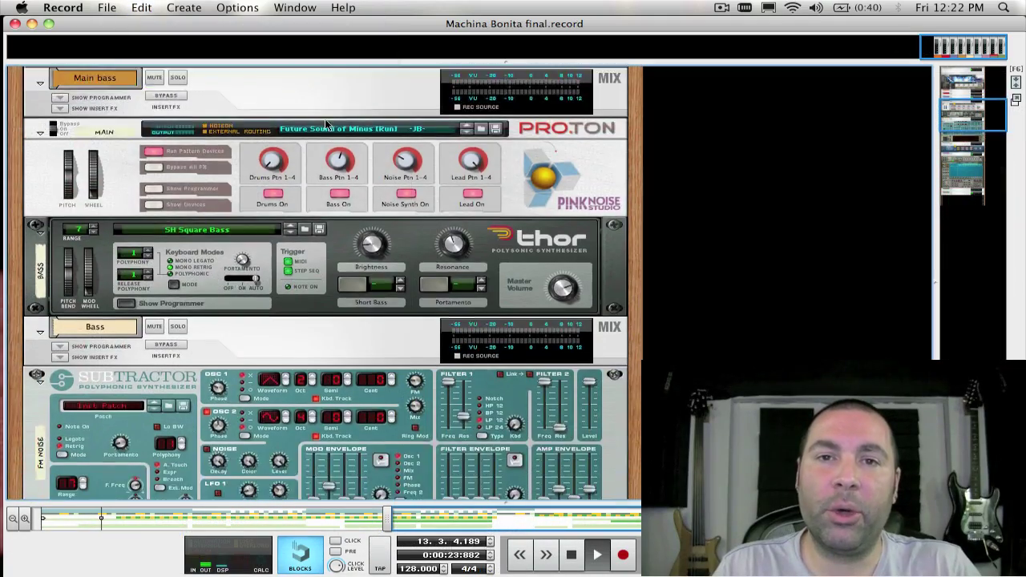
- Display the mixer's Hi Noise, Main Melody, Bass, FM noise and Glitch channels above the rack
{"action": "scroll", "coordinate": [326, 123], "scroll_direction": "down", "scroll_amount": 6}
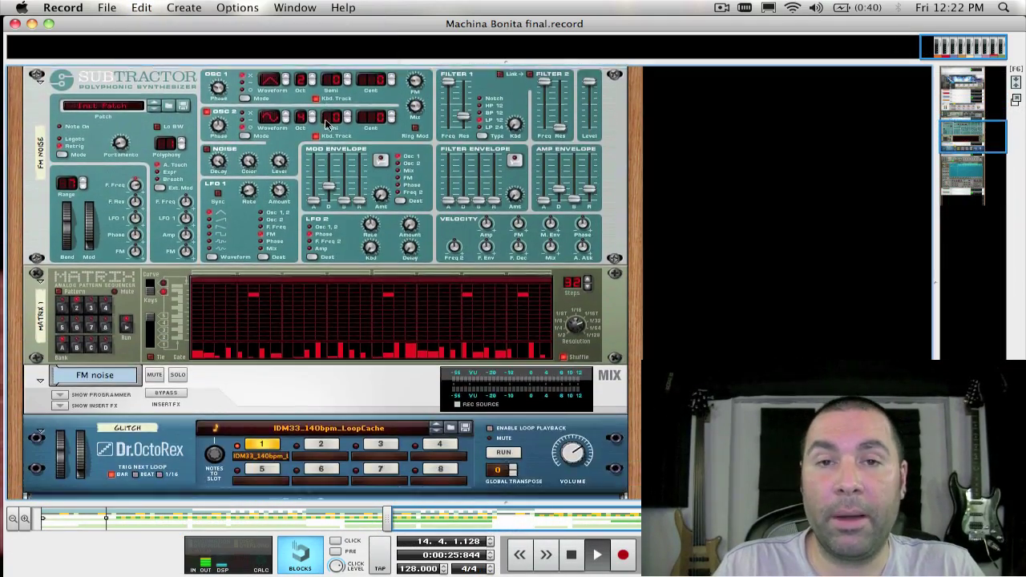
{"action": "key", "text": "F7"}
{"action": "scroll", "coordinate": [326, 123], "scroll_direction": "left", "scroll_amount": 10}
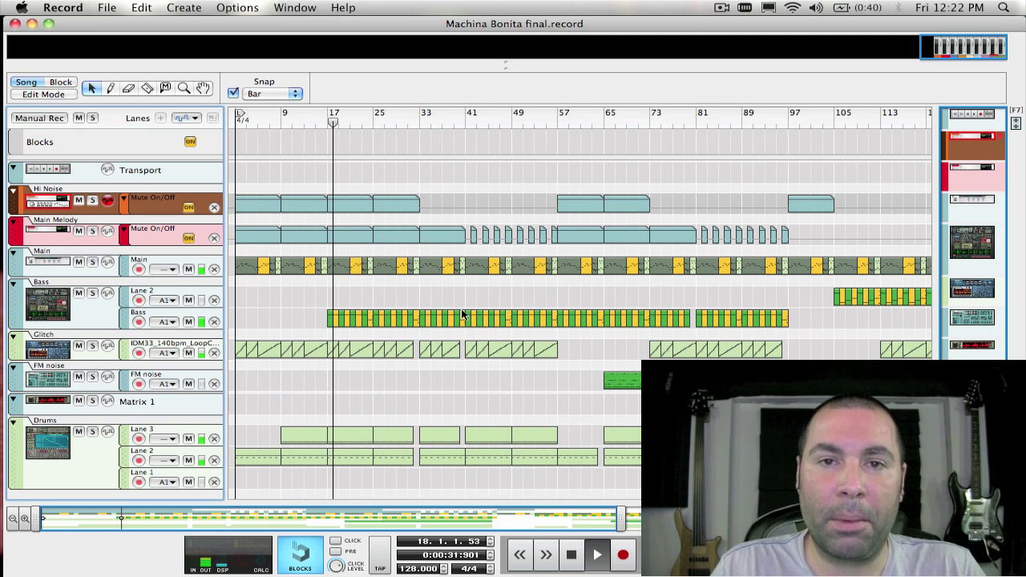
{"action": "key", "text": "F6"}
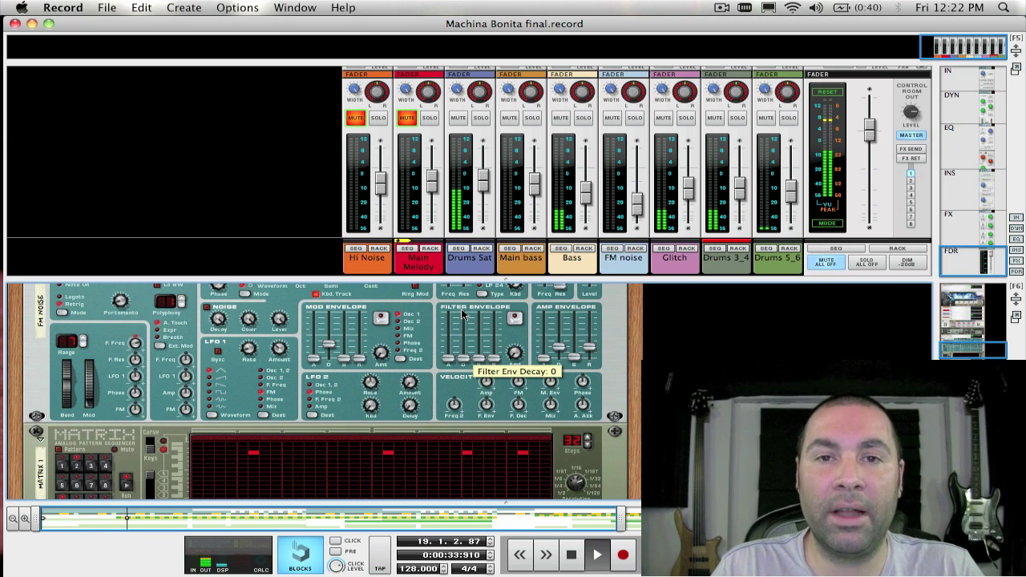